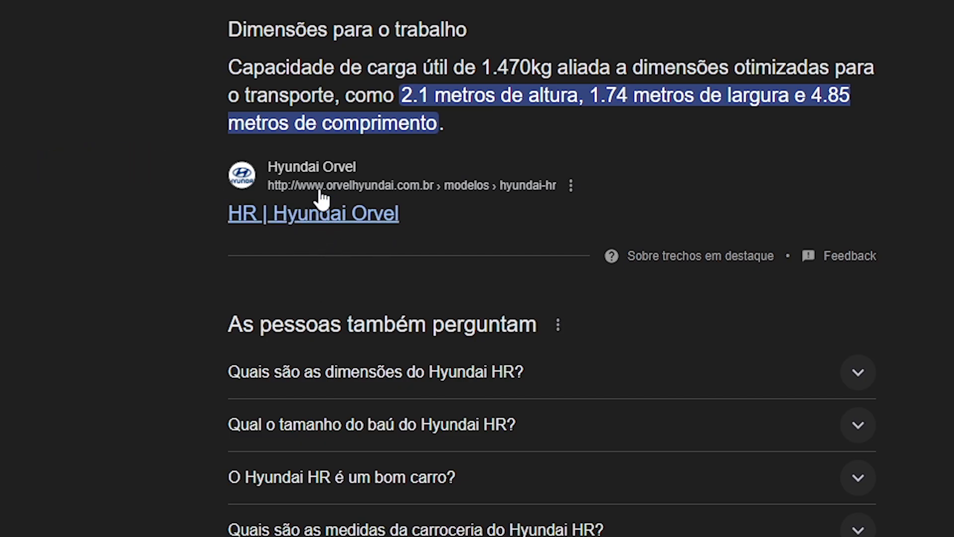
Step: Look through the search results for the Hyundai HR box size and expand the question "Qual o tamanho do baú do Hyundai HR?"
scroll(366, 259, down, 2)
scroll(466, 225, down, 2)
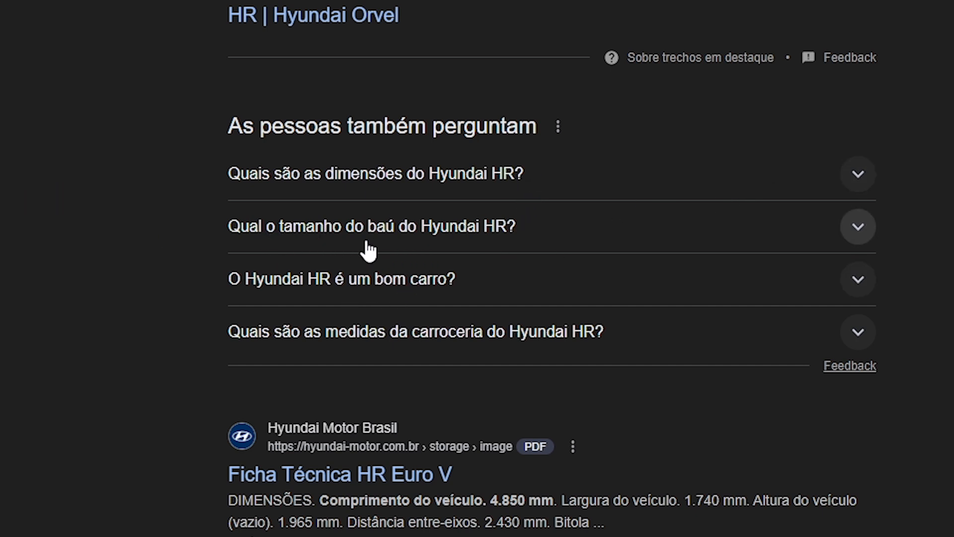
click(860, 228)
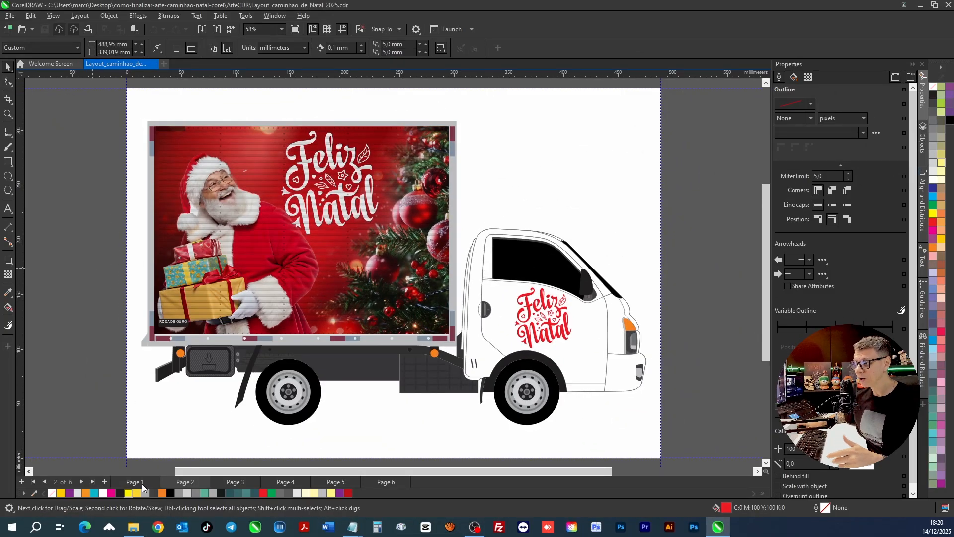
Step: Copy the whole Christmas artwork from page 1 of the truck layout and create a 297 x 210 mm CMYK document at 300 dpi
click(135, 482)
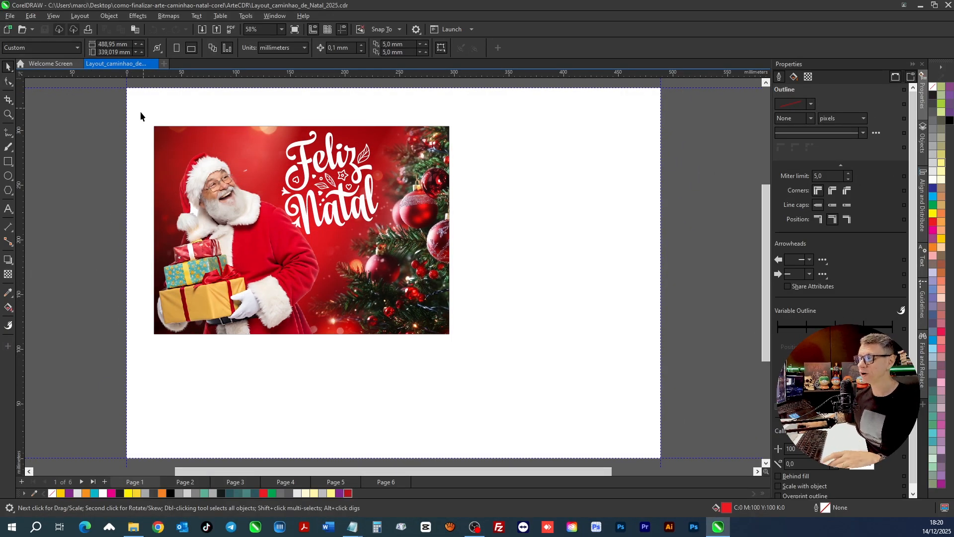
drag(102, 123, 499, 356)
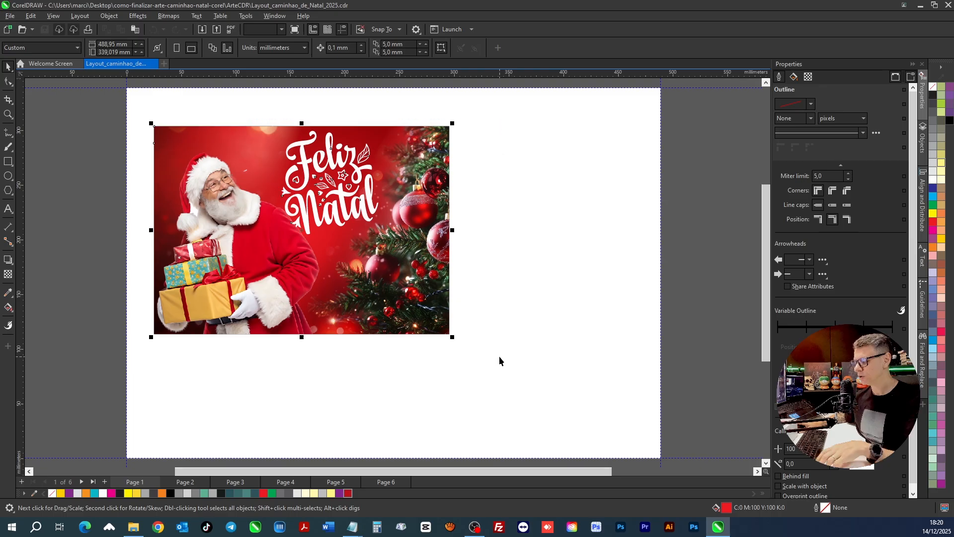
key(ctrl+c)
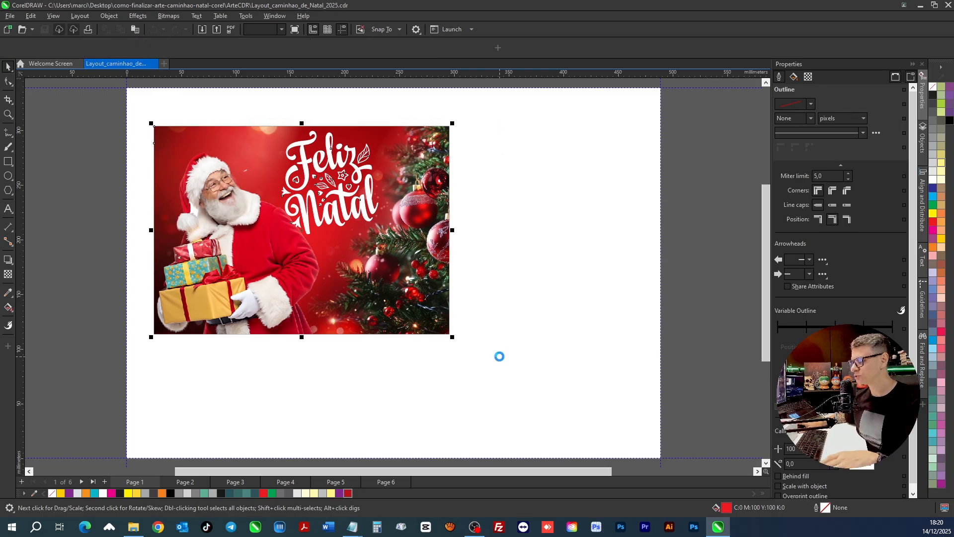
key(ctrl+n)
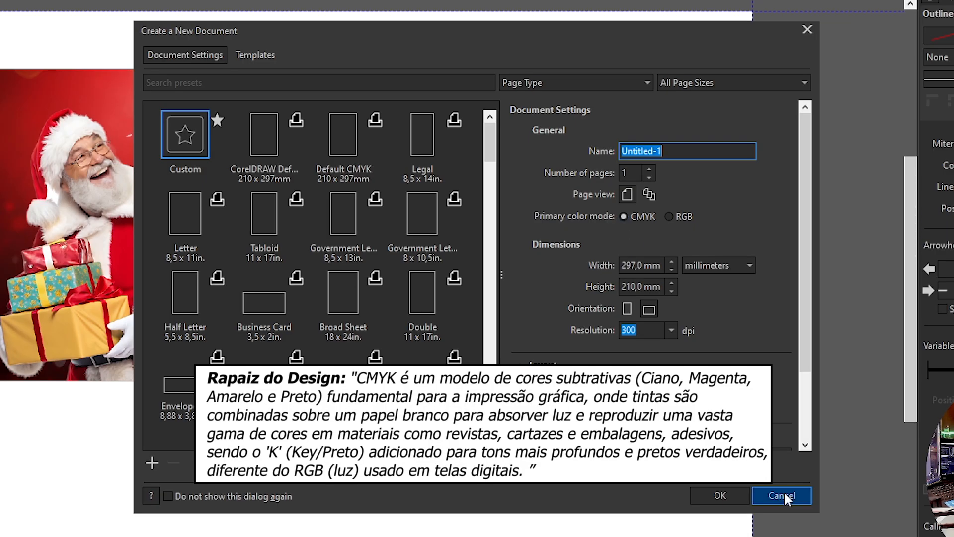
click(731, 496)
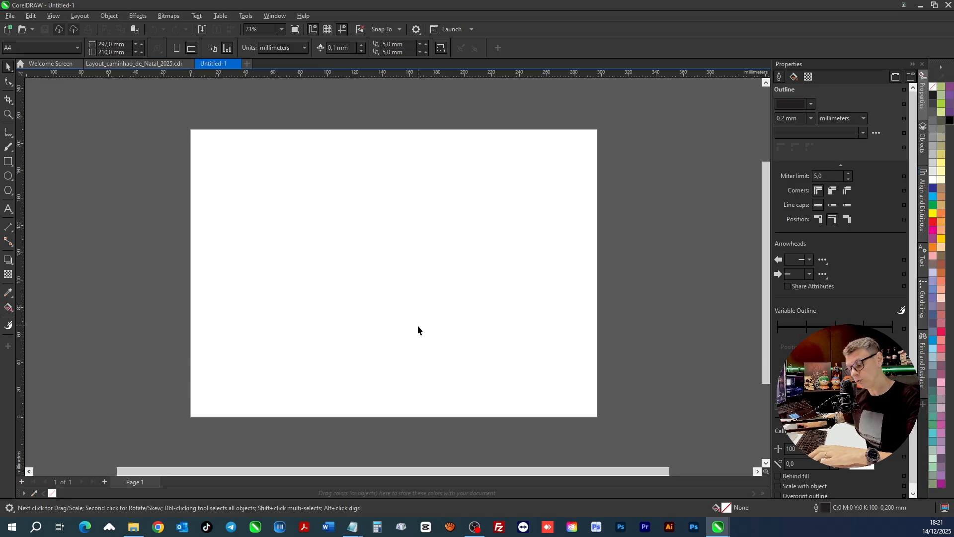
Step: Paste the Christmas artwork into the new document, group it and center it on the page
key(ctrl+v)
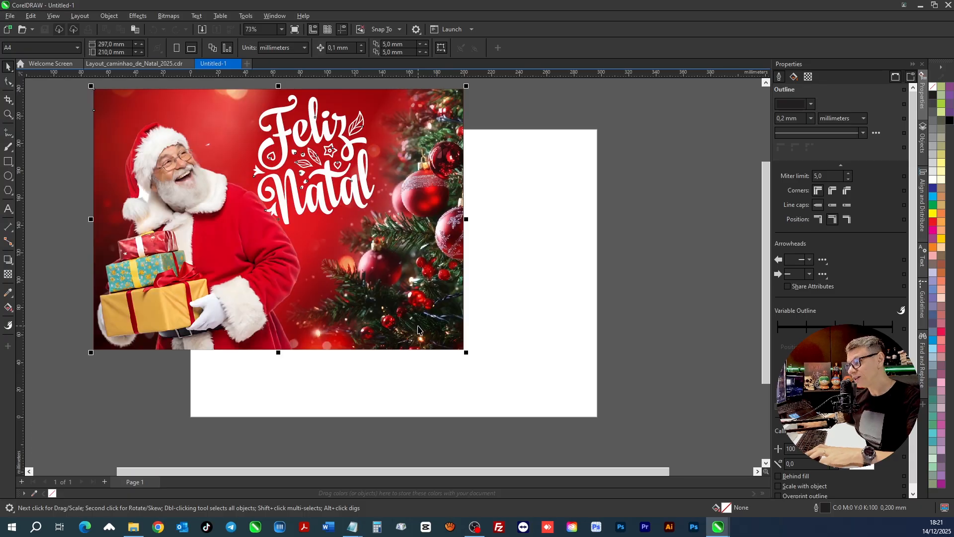
key(ctrl+g)
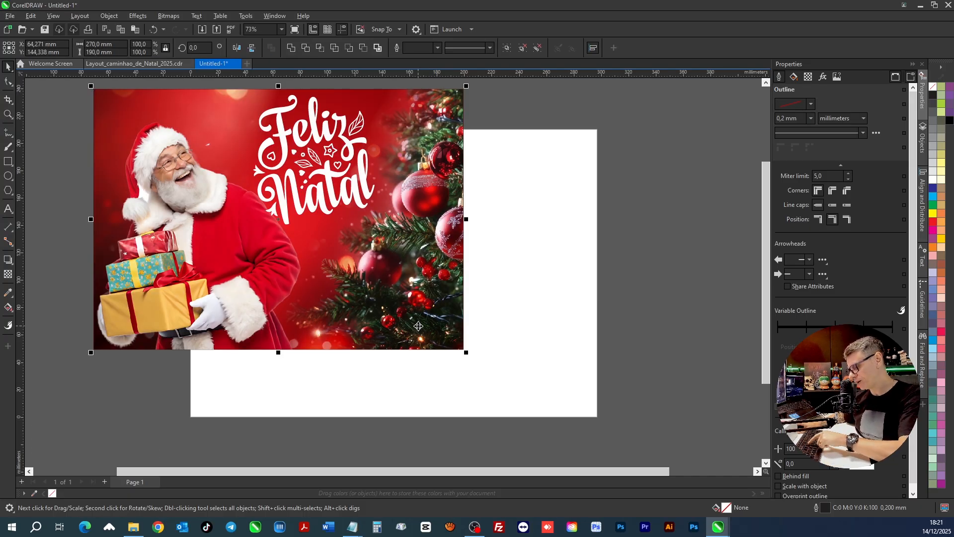
key(p)
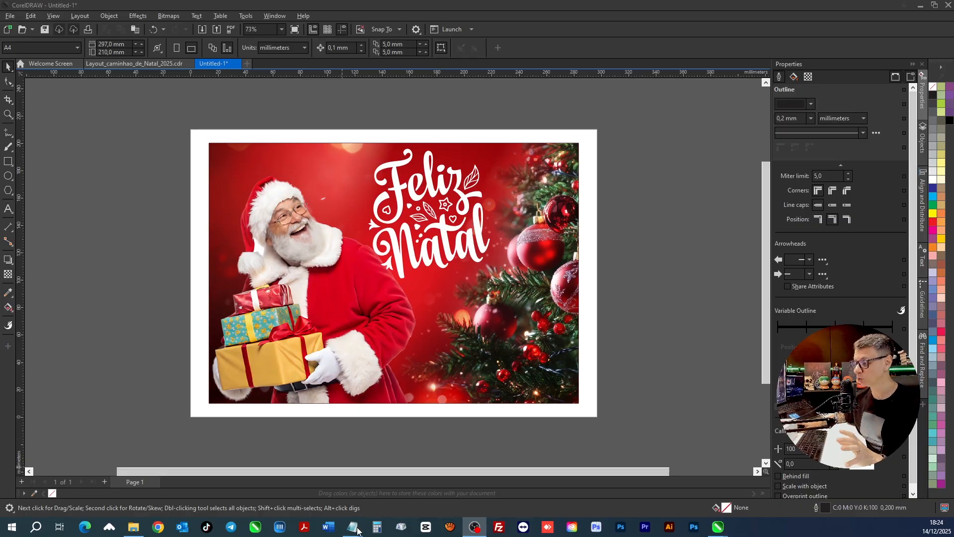
Step: Open the Notepad file "medidas hyundai hr" and check the length listed for the truck's box
mouse_move(353, 527)
click(407, 477)
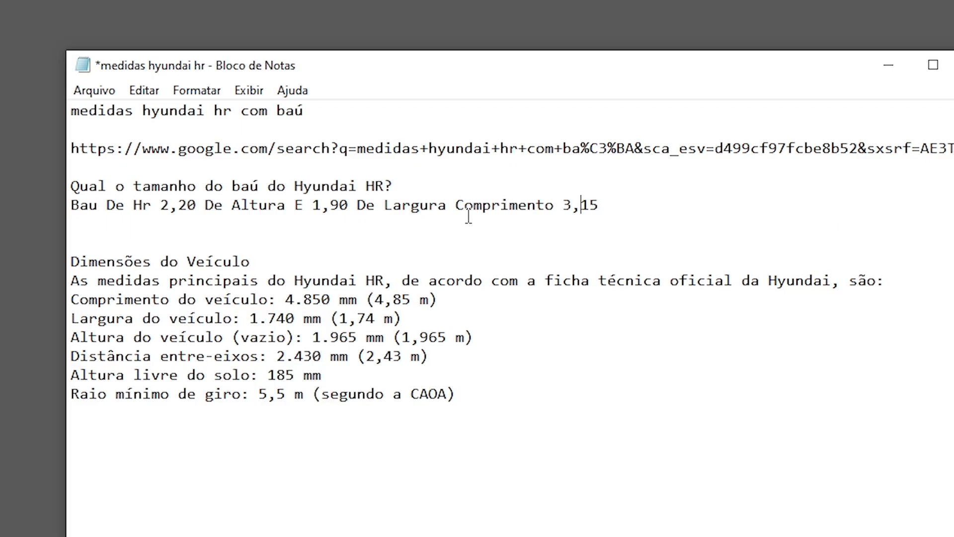
drag(457, 209, 572, 198)
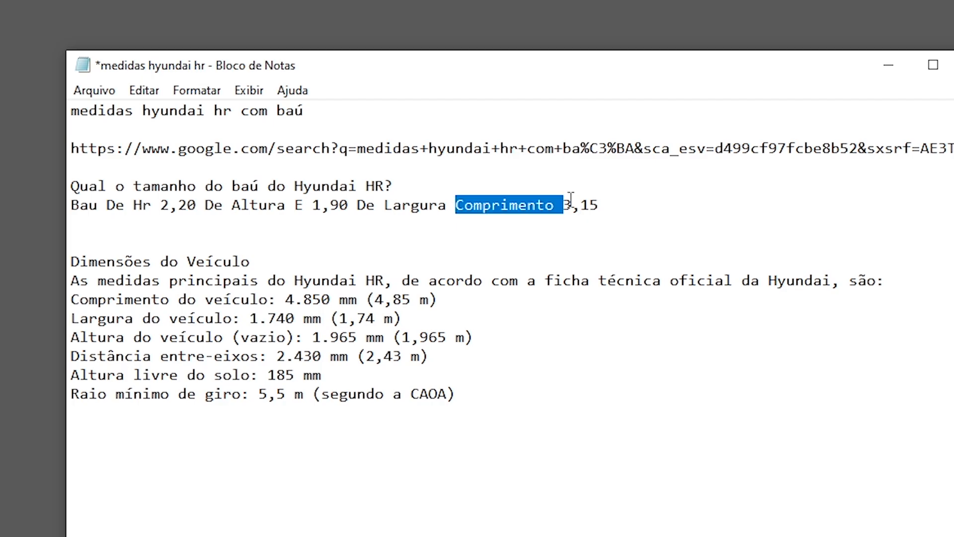
click(601, 219)
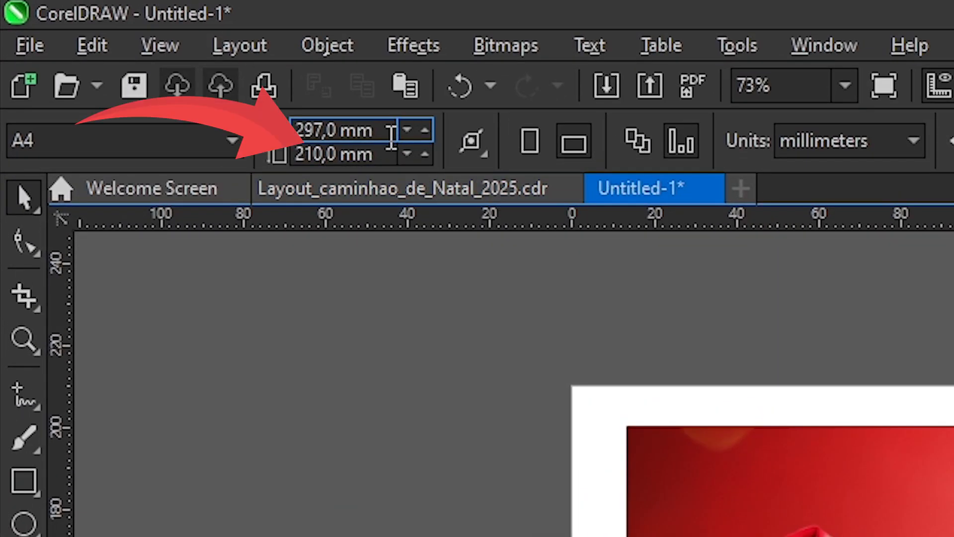
Step: Set the new document's page size to 315 mm wide and 220 mm high
click(391, 137)
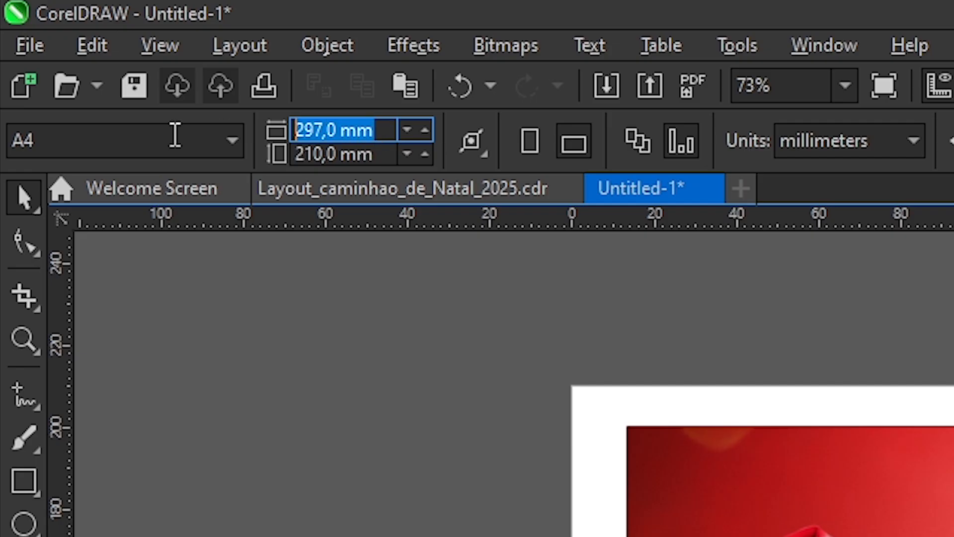
text(315)
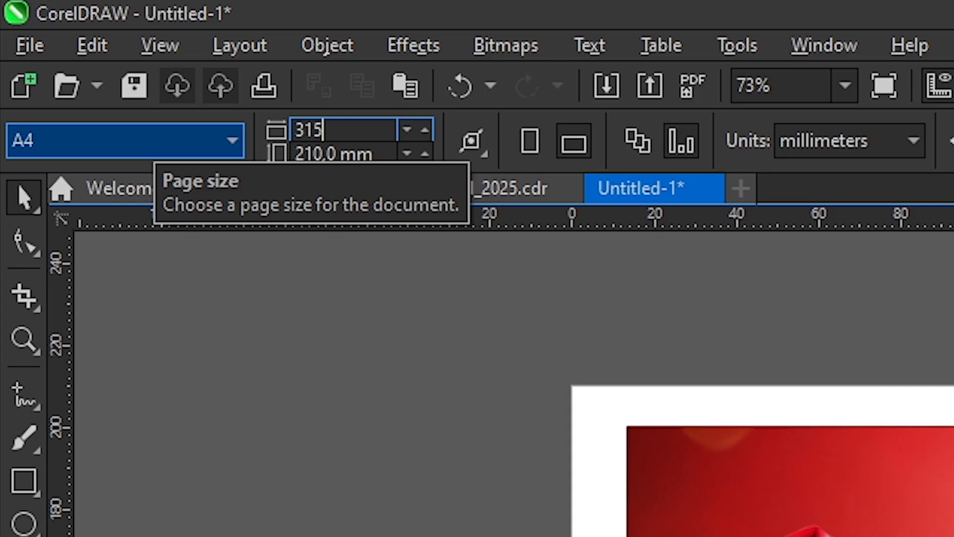
key(Tab)
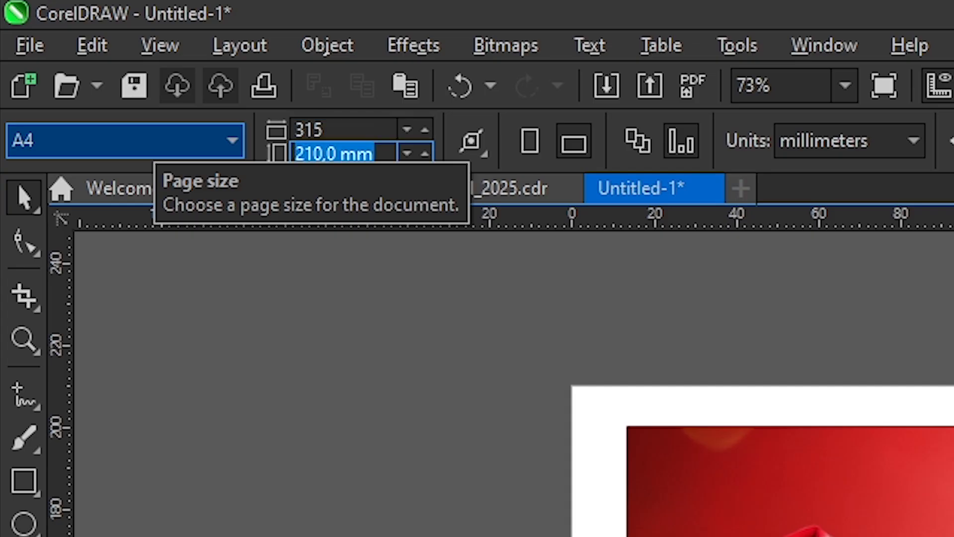
text(220)
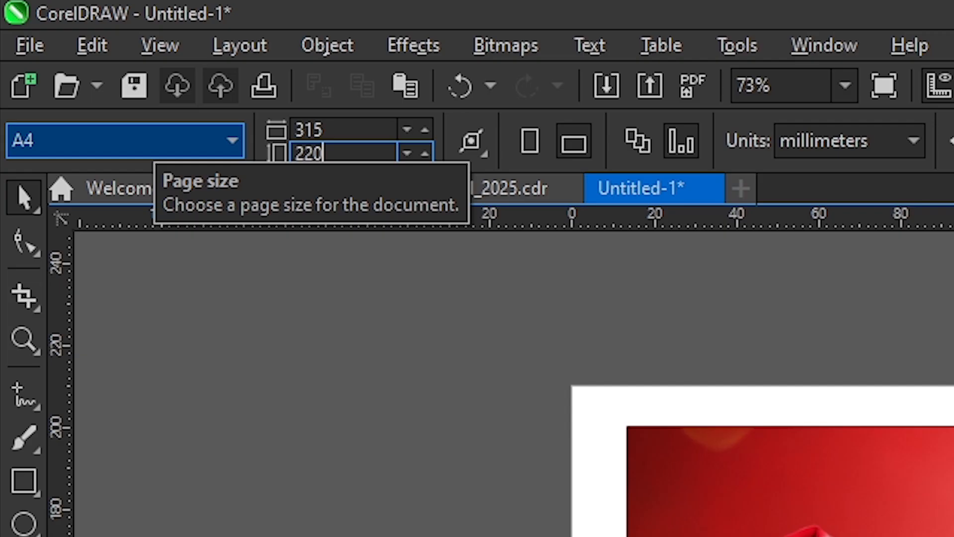
key(Return)
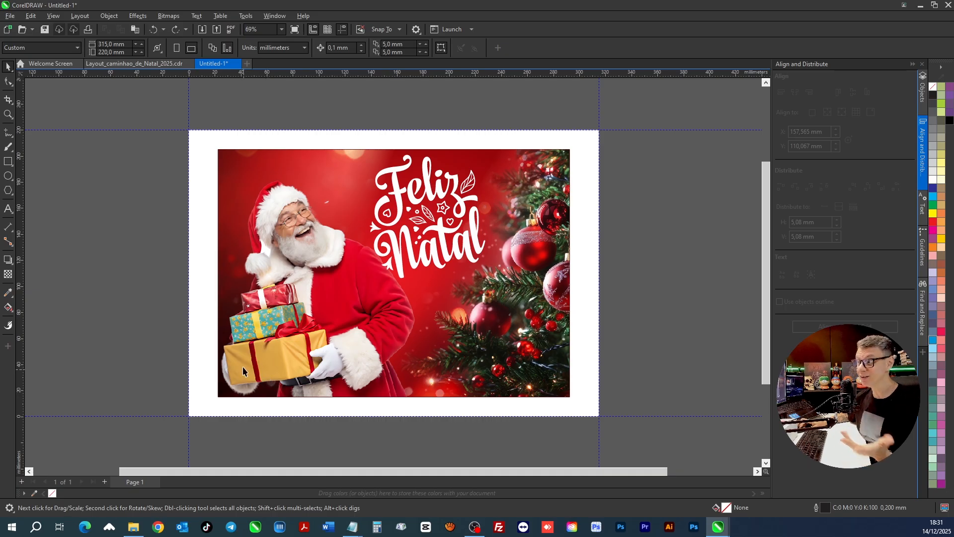
Step: Scale the grouped artwork proportionally to the 315 mm page width and align it with the page's top edge
drag(182, 119, 599, 405)
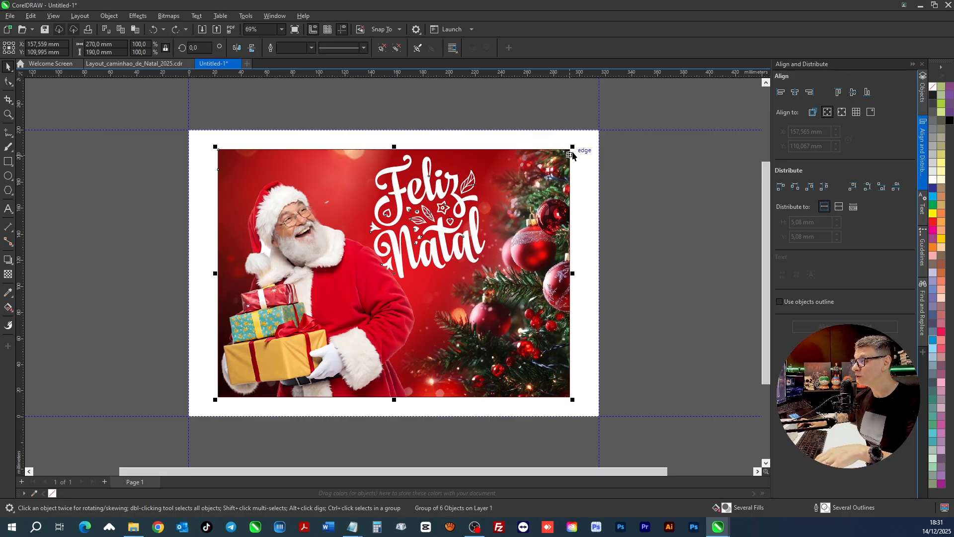
drag(575, 147, 607, 118)
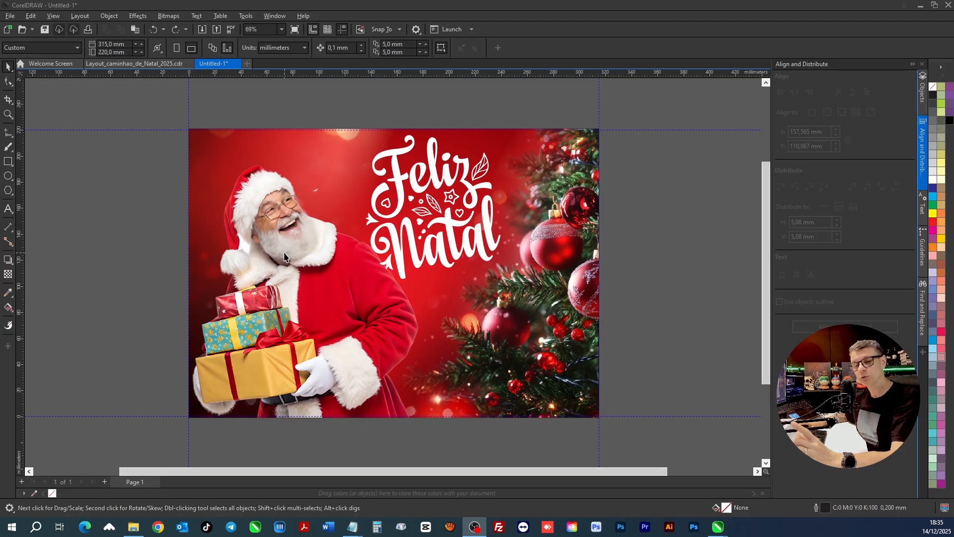
click(284, 258)
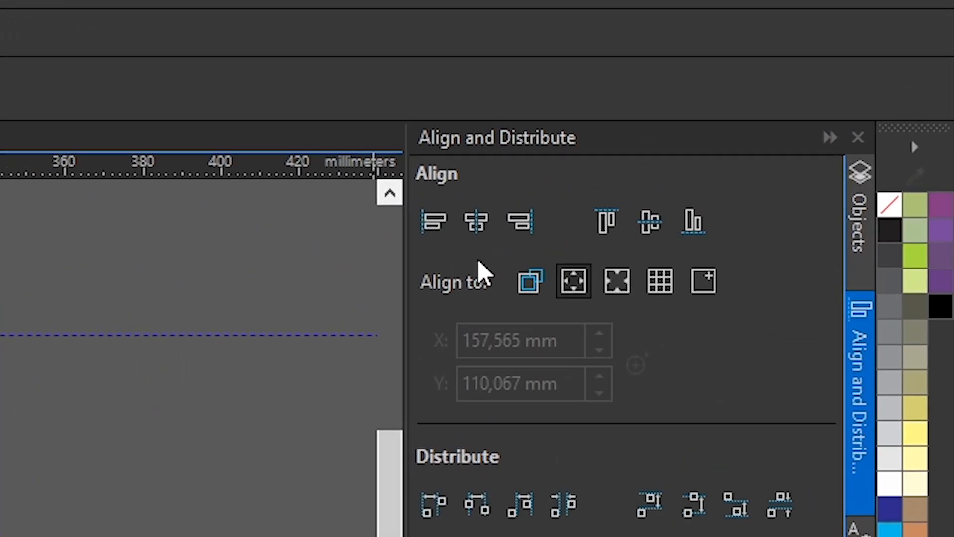
click(830, 110)
click(604, 227)
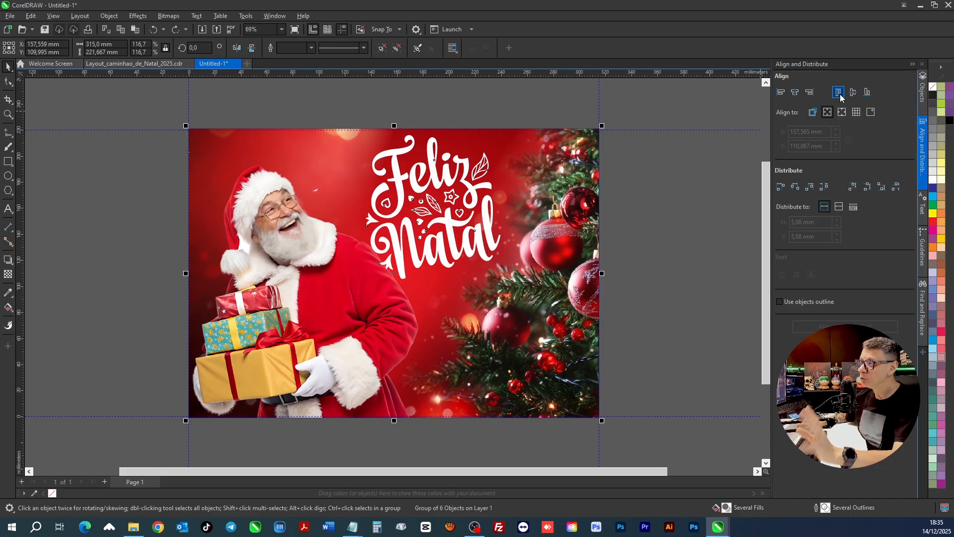
click(840, 94)
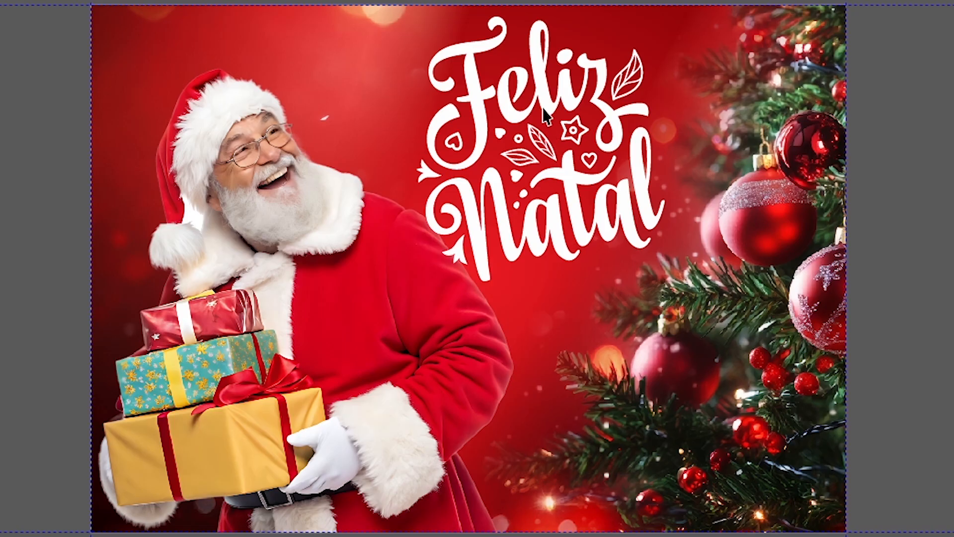
Step: Shrink the white "Feliz Natal" lettering slightly toward its lower-right corner to leave more space above it
click(545, 107)
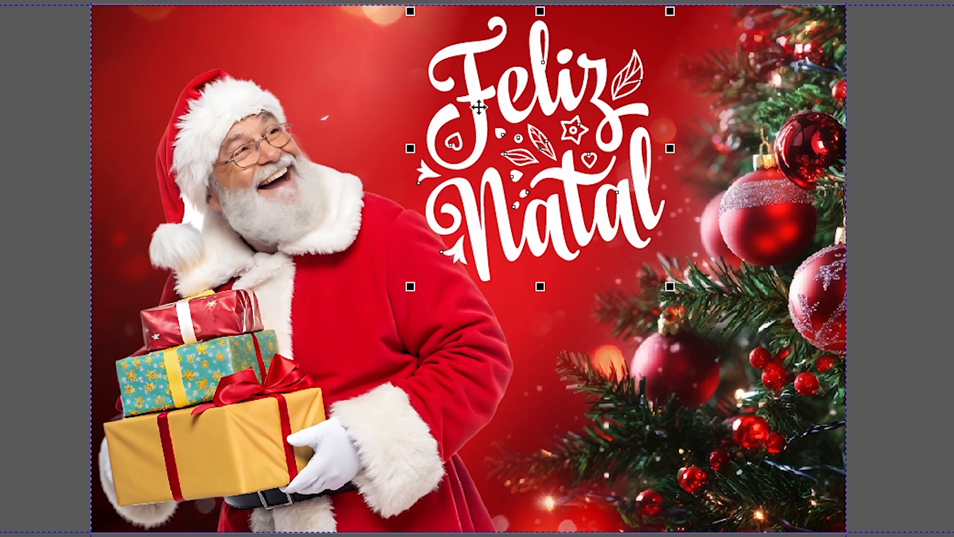
drag(412, 14, 430, 18)
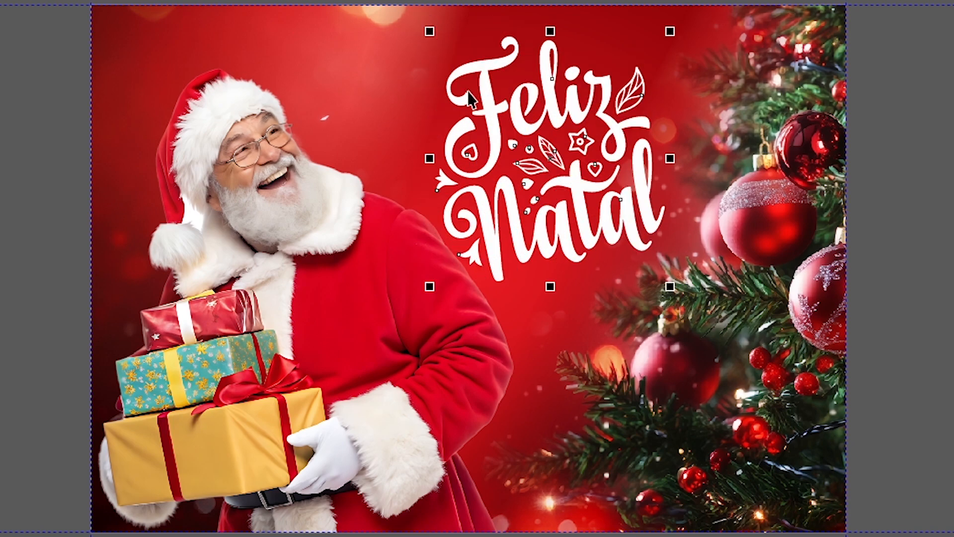
key(Escape)
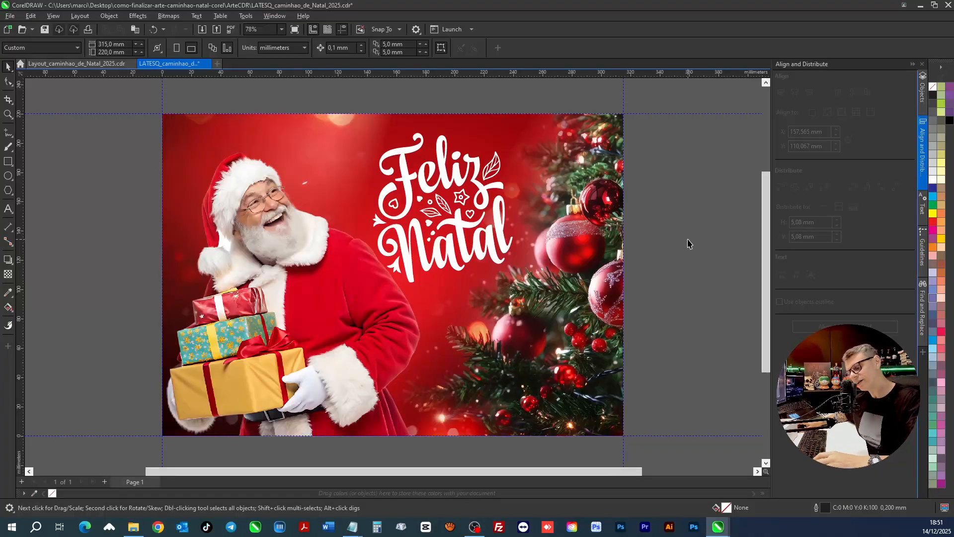
Step: Mirror the entire artwork horizontally and flip the "Feliz Natal" lettering back so that it reads correctly
key(ctrl+a)
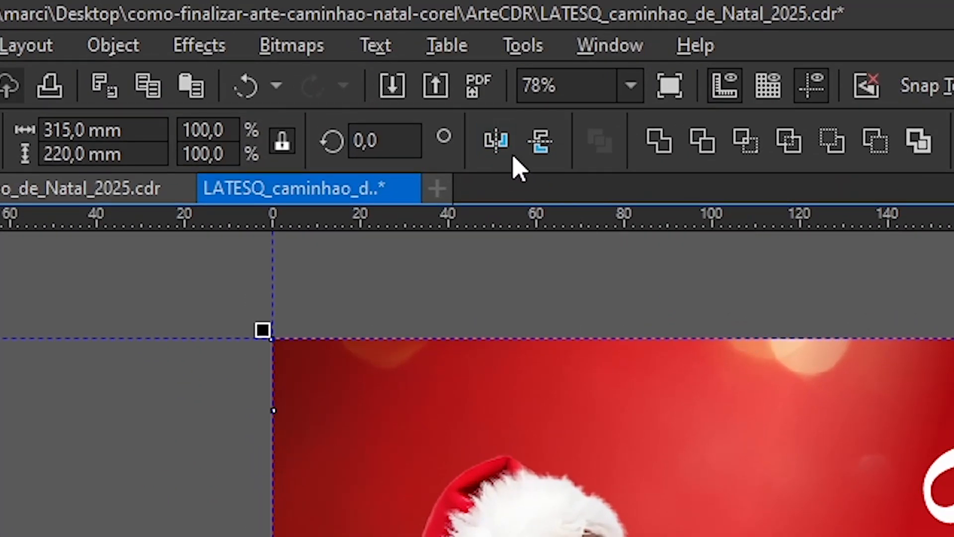
click(502, 149)
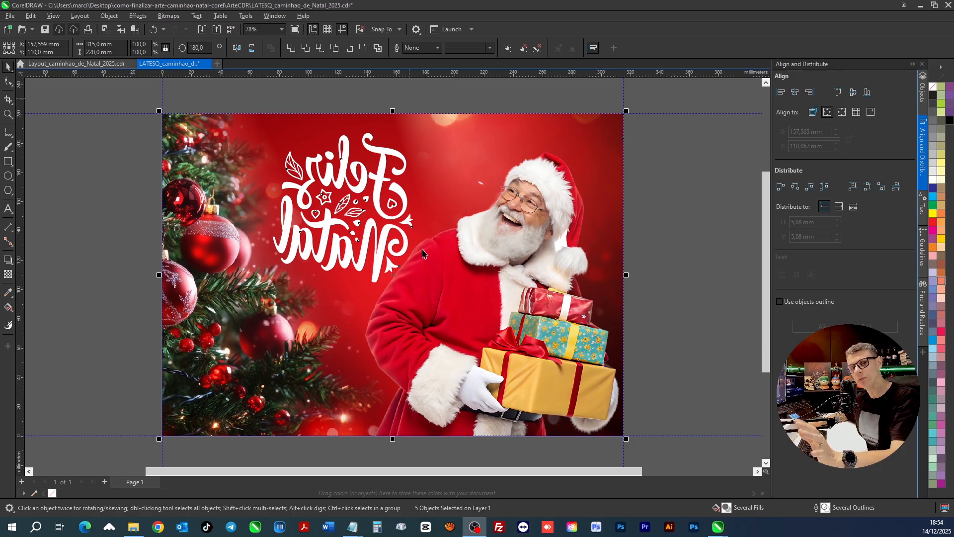
key(Escape)
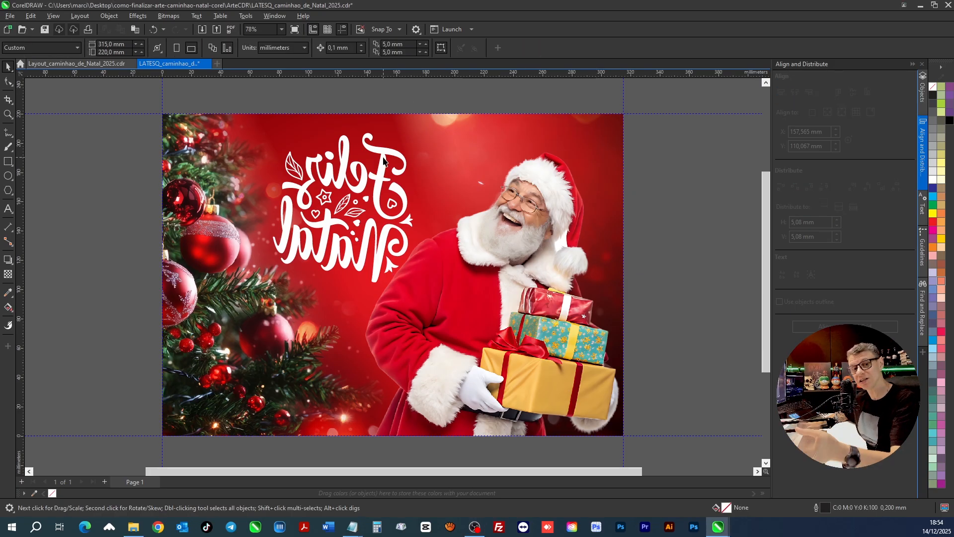
click(383, 158)
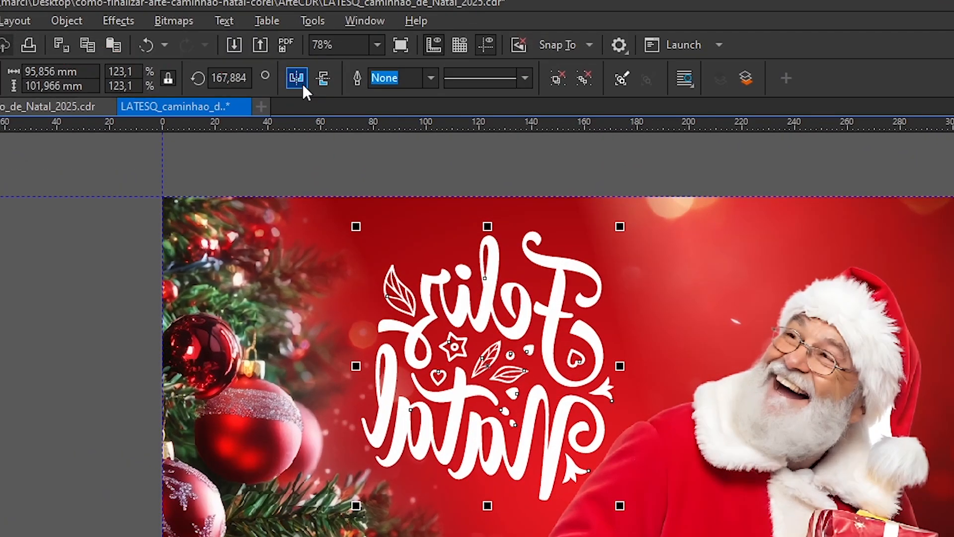
click(300, 81)
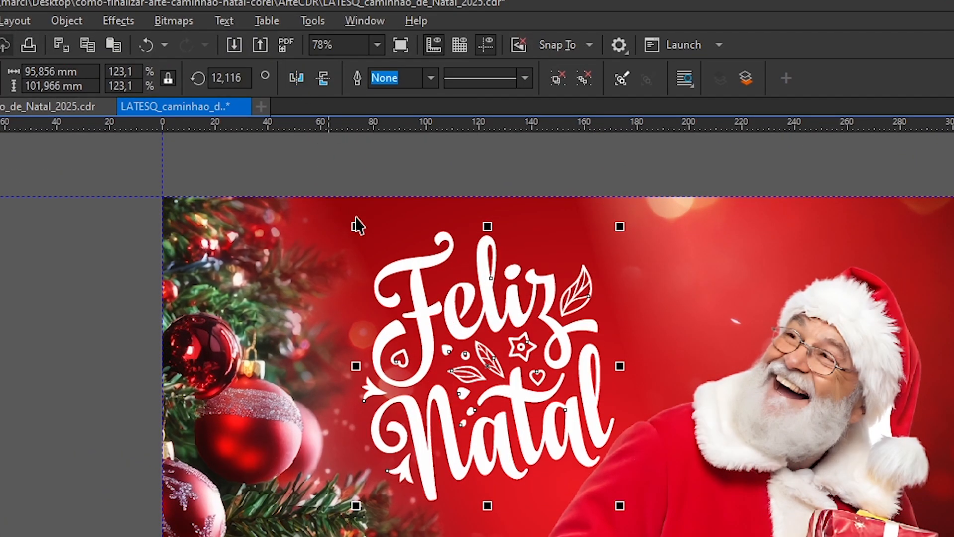
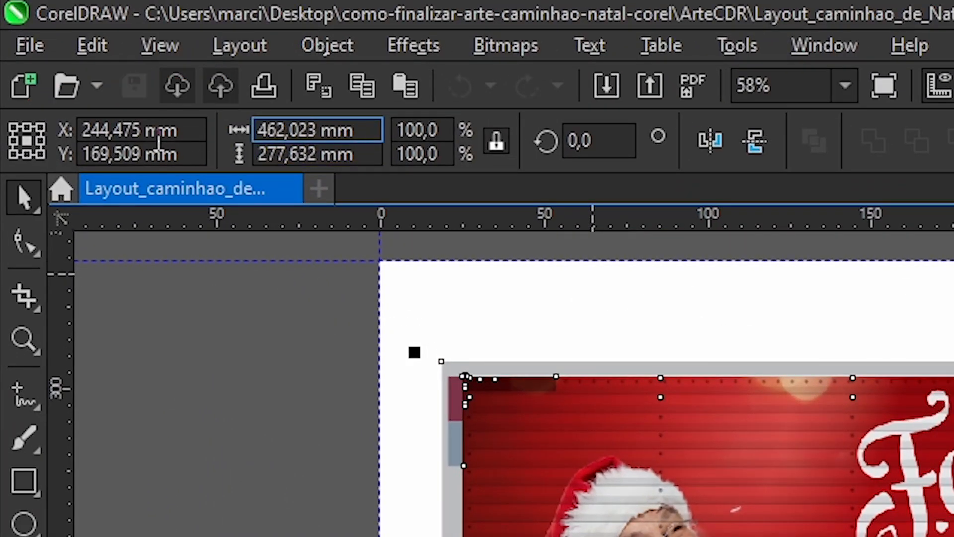
Step: Enlarge the truck side layout proportionally and copy the red "Feliz Natal" lettering from the cab door
click(145, 60)
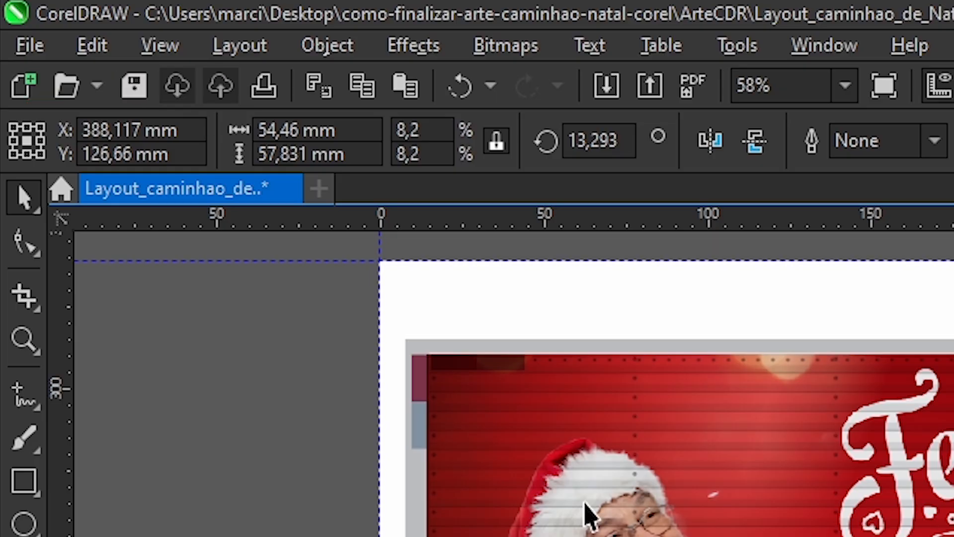
click(268, 158)
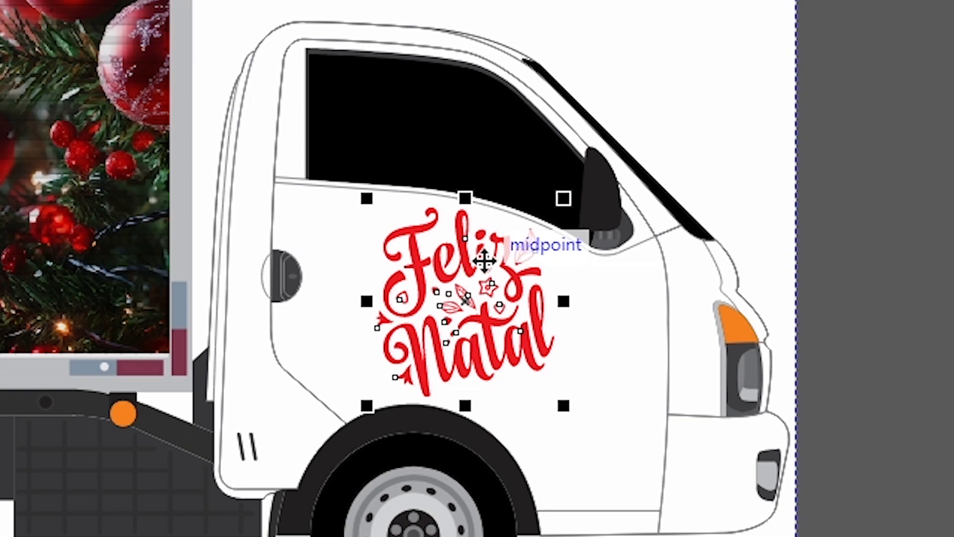
click(484, 261)
click(485, 261)
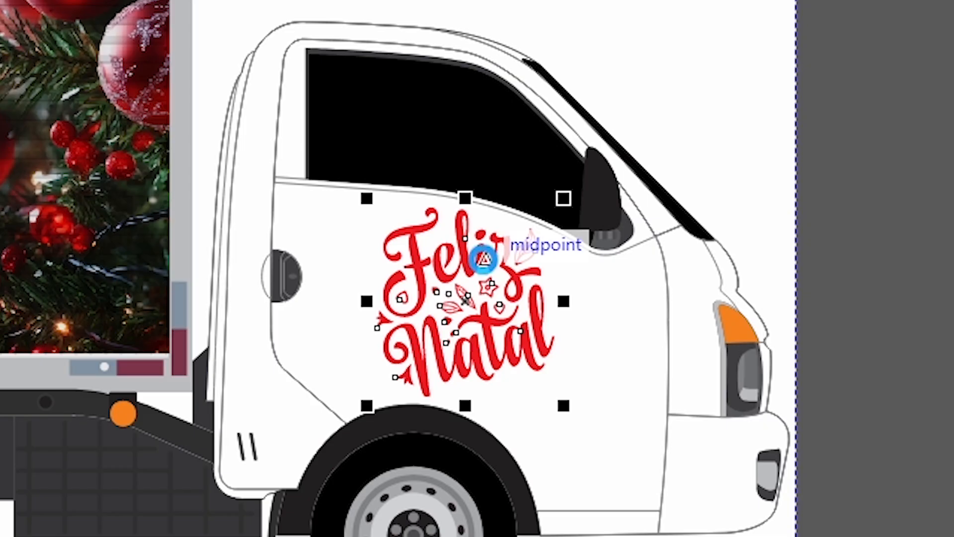
key(ctrl+c)
Step: Paste the door lettering into a new document as one group and center it on the page
key(ctrl+n)
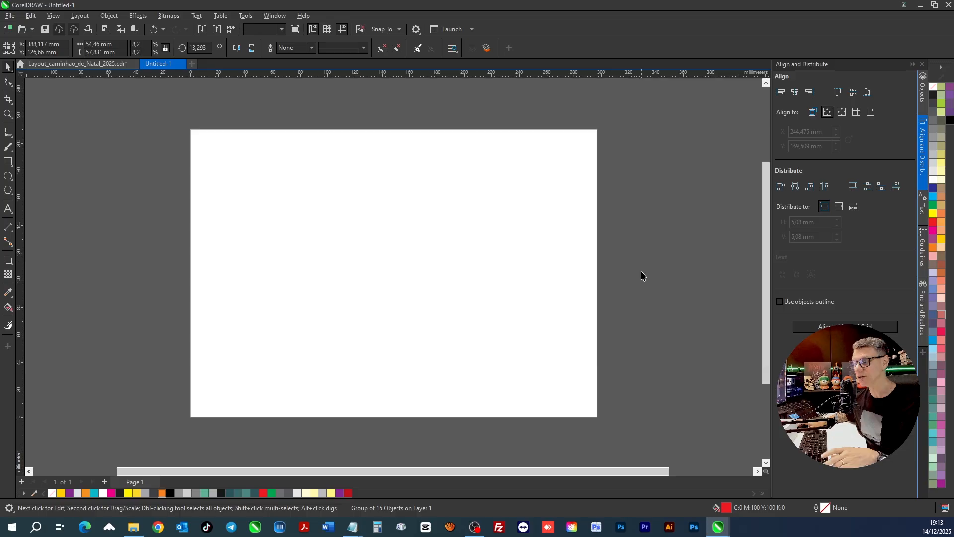
key(ctrl+v)
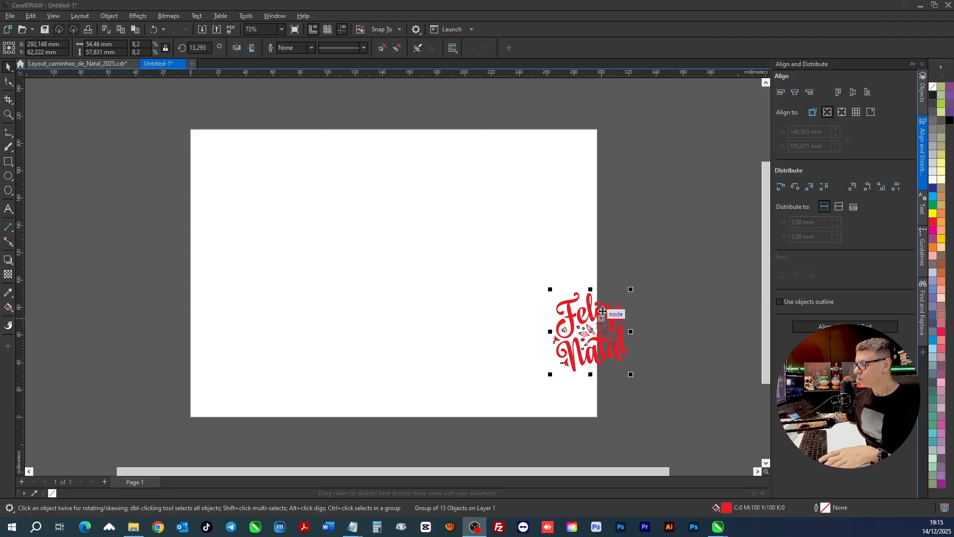
key(ctrl+g)
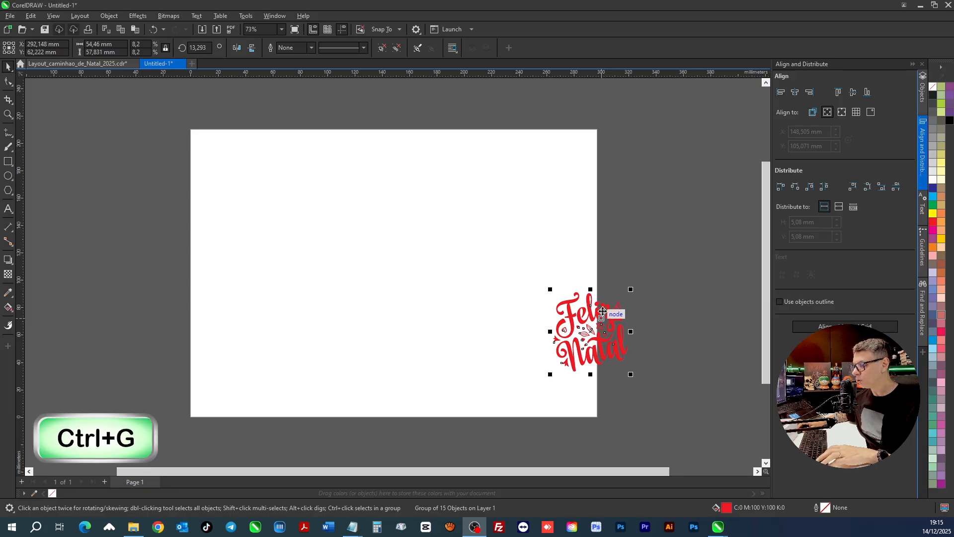
click(603, 311)
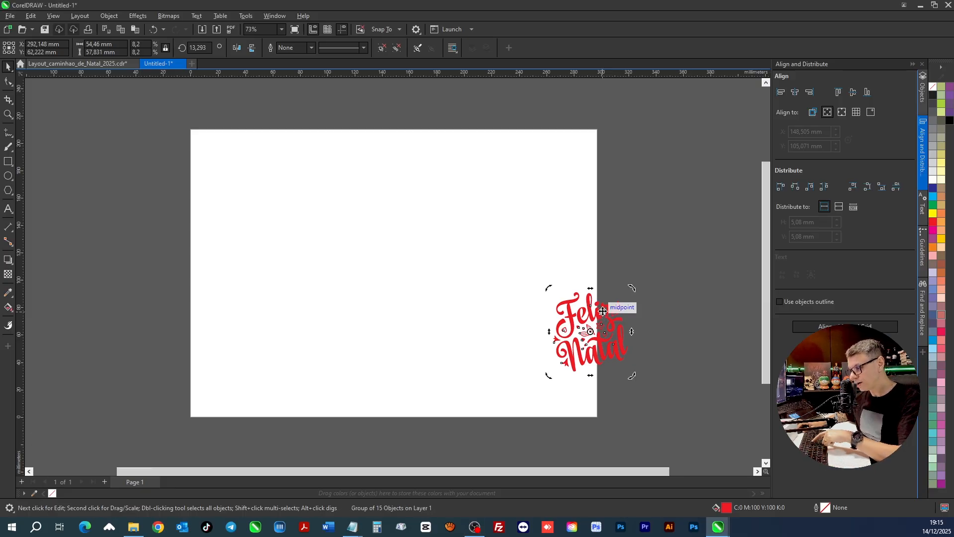
key(p)
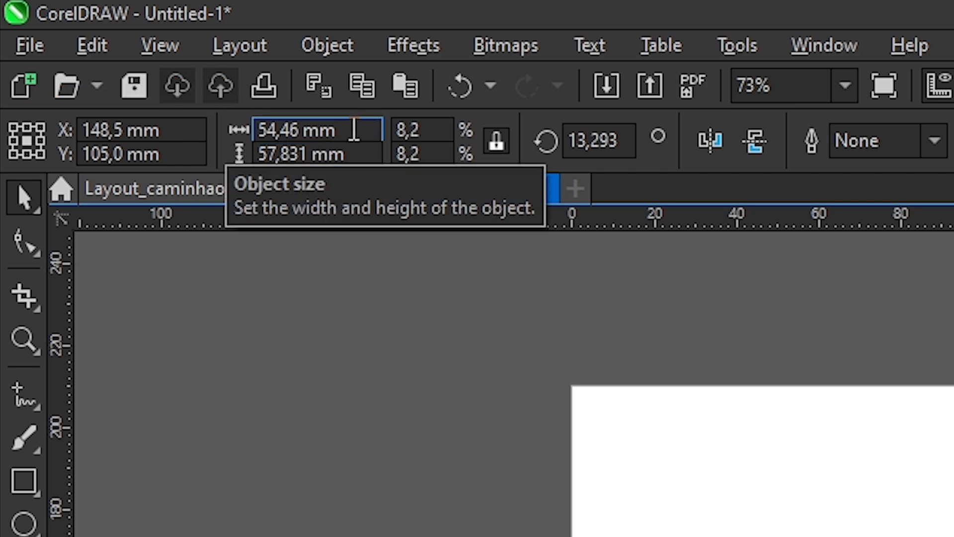
double_click(354, 131)
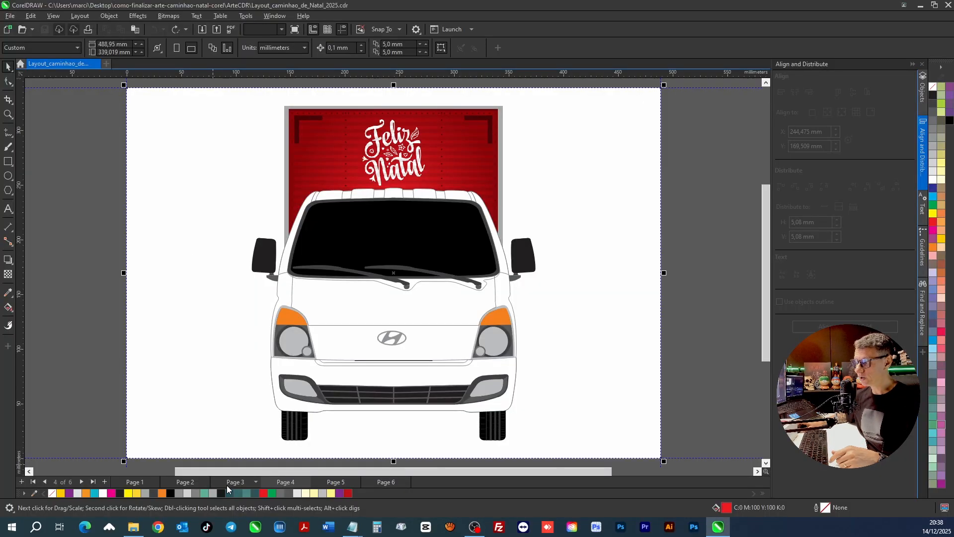
Step: Copy the red front background together with its white "Feliz Natal" lettering from page 3 of the layout
click(242, 480)
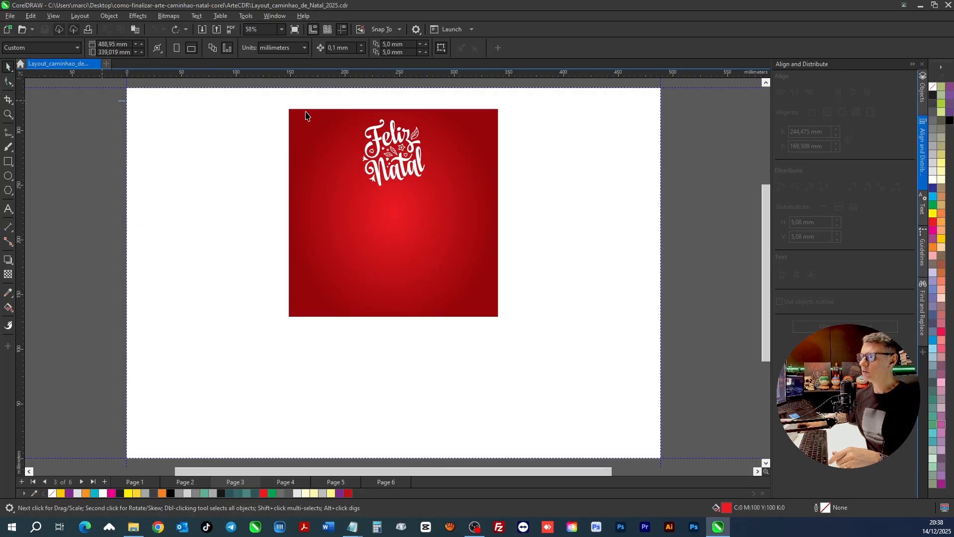
drag(531, 325, 531, 325)
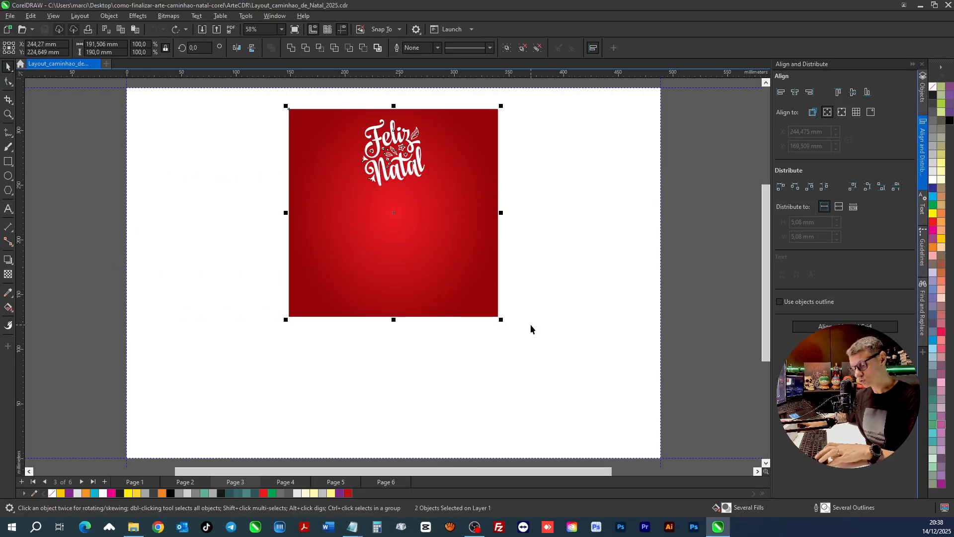
key(ctrl+c)
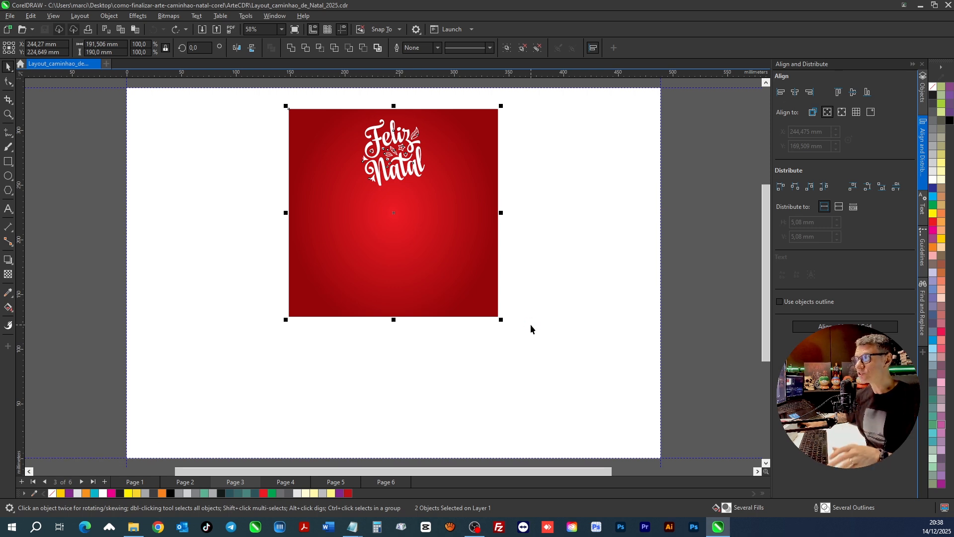
Step: Paste the front artwork into a new 297 x 210 mm CMYK document, grouped and centered on the page
key(ctrl+n)
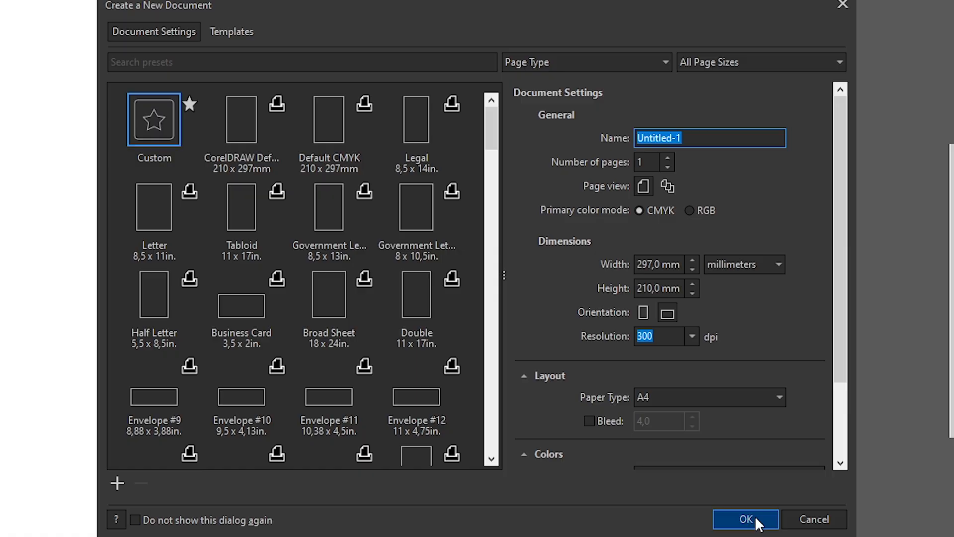
click(746, 518)
key(ctrl+v)
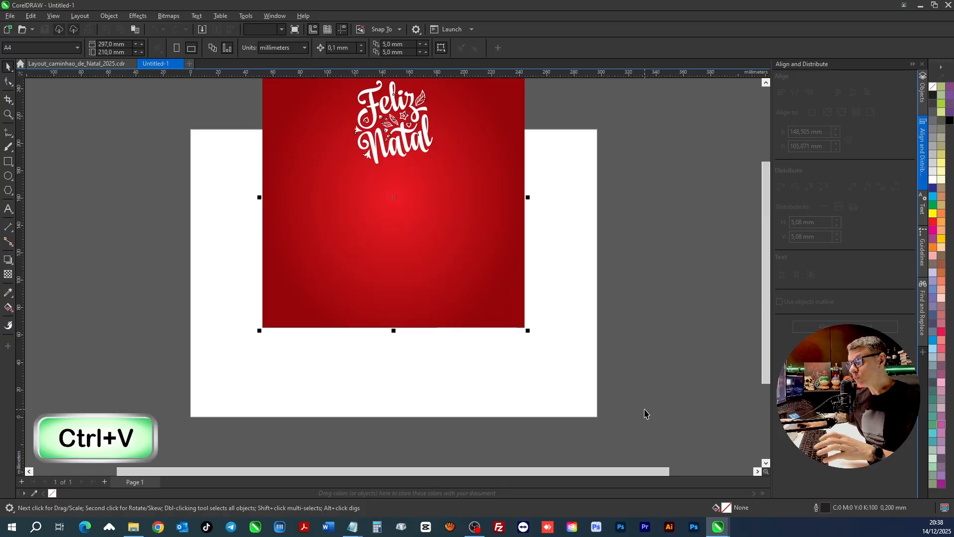
key(ctrl+g)
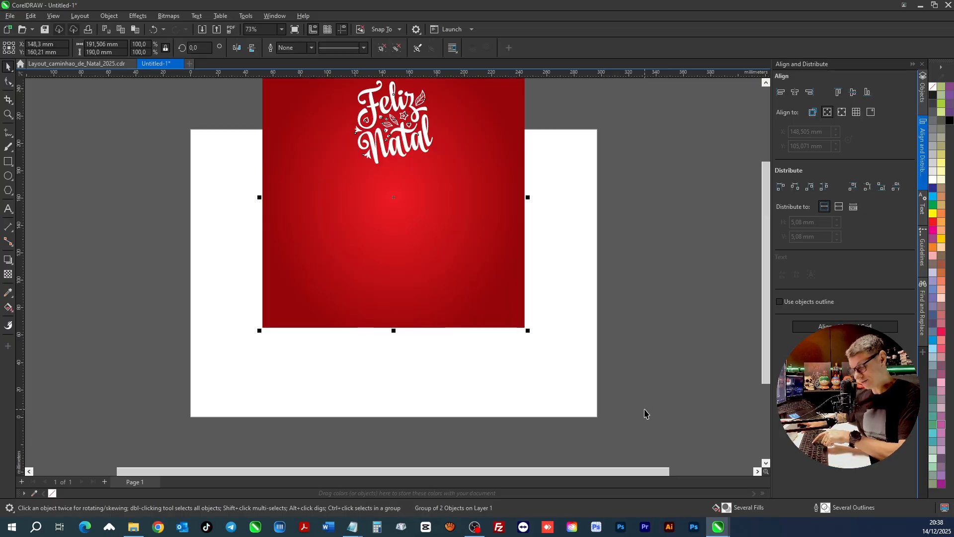
key(p)
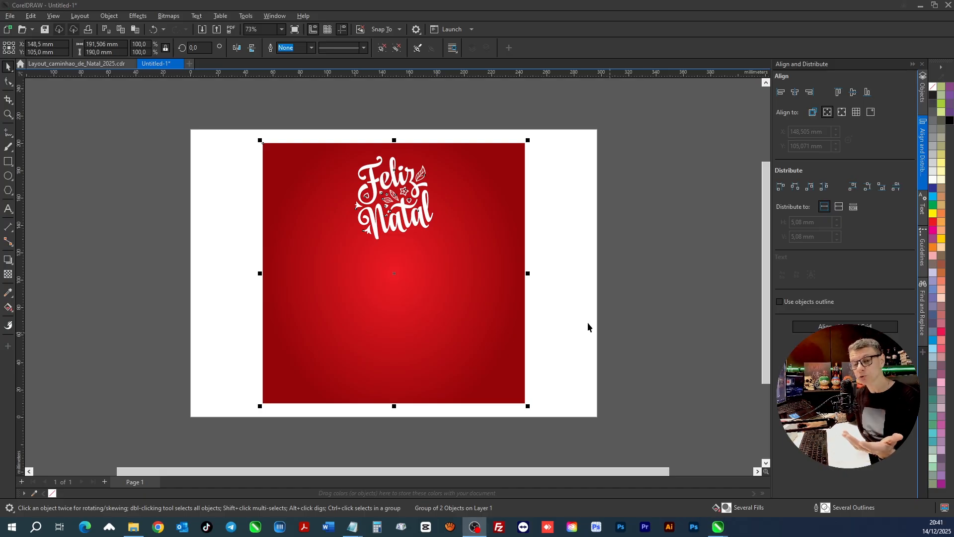
Step: Consult the Hyundai measurements note and set the page size to 190 mm wide and 220 mm high
mouse_move(362, 531)
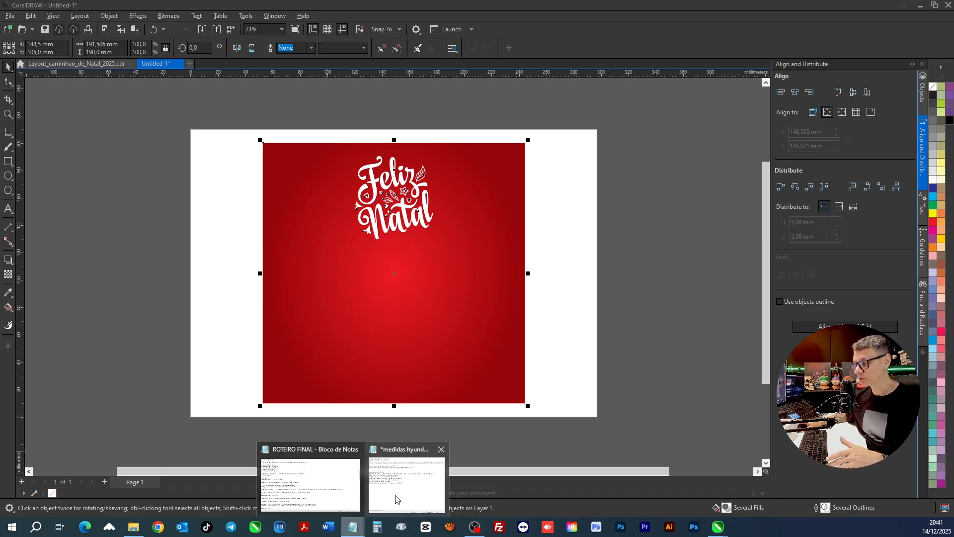
click(398, 490)
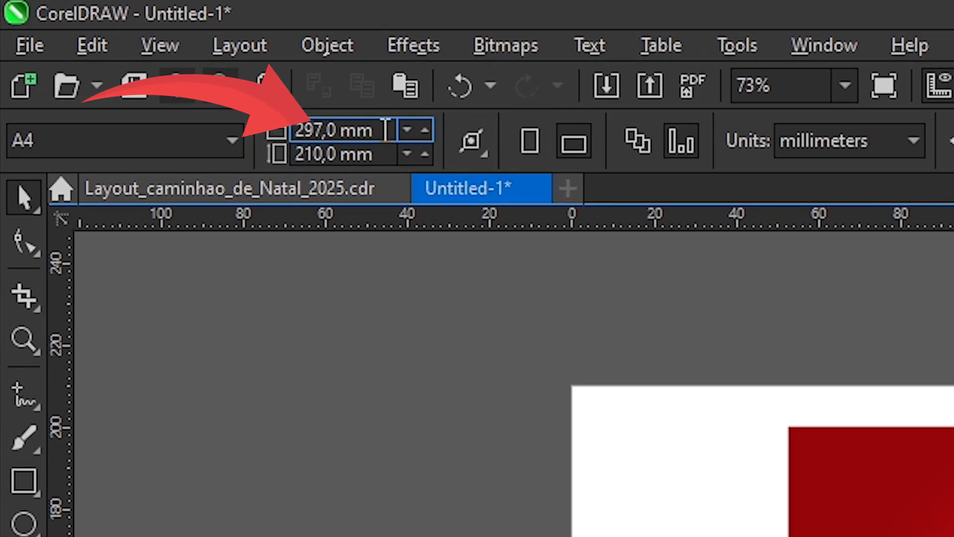
click(137, 52)
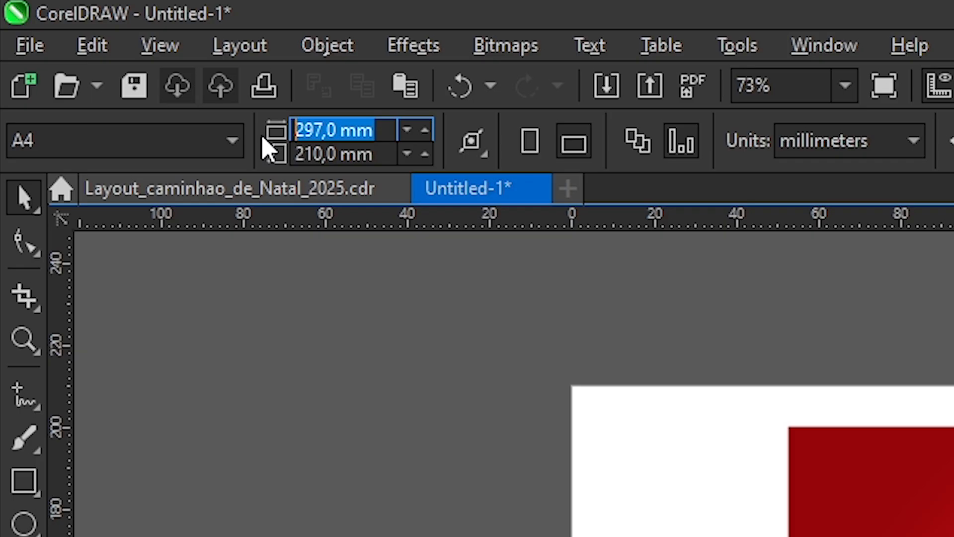
text(190)
key(Tab)
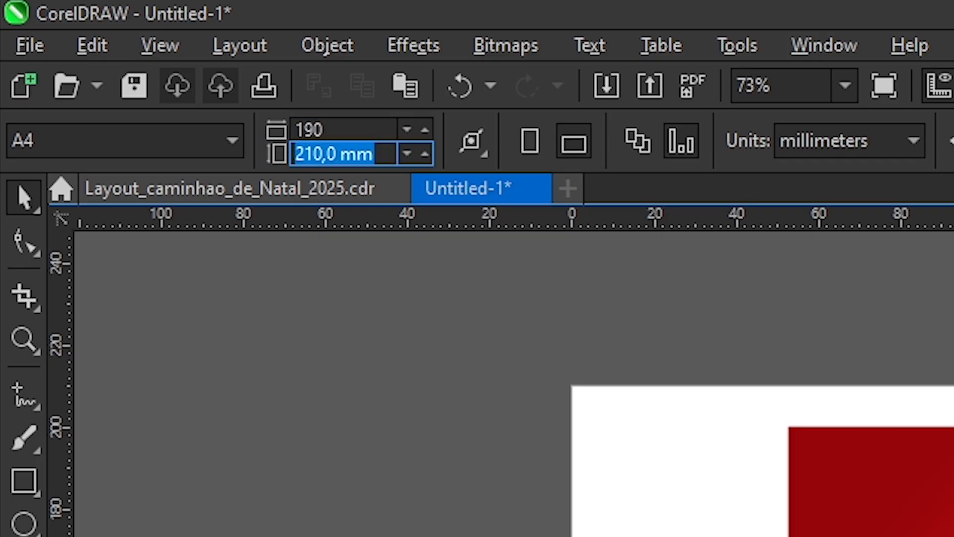
text(2)
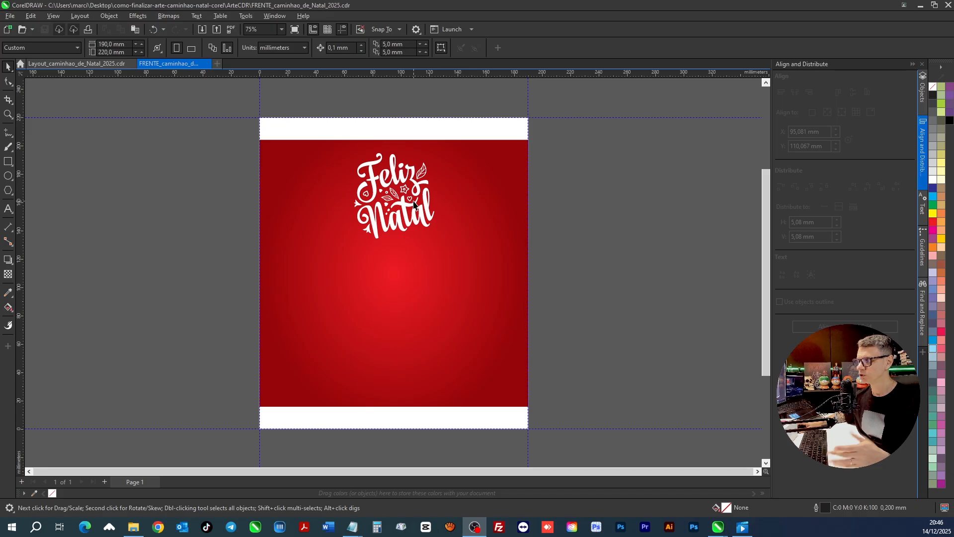
Step: Align the front artwork with the page's top edge and stretch its red background down toward the bottom edge
click(414, 204)
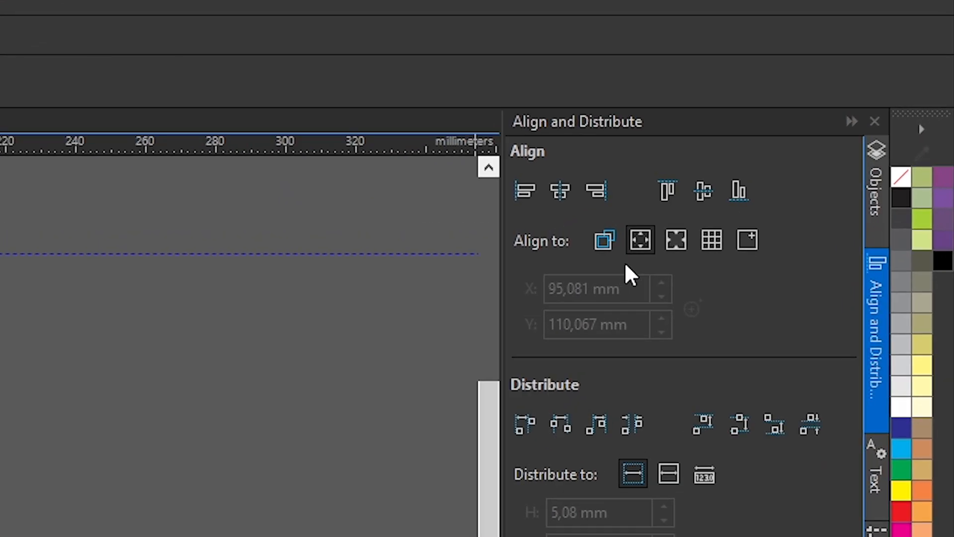
click(672, 188)
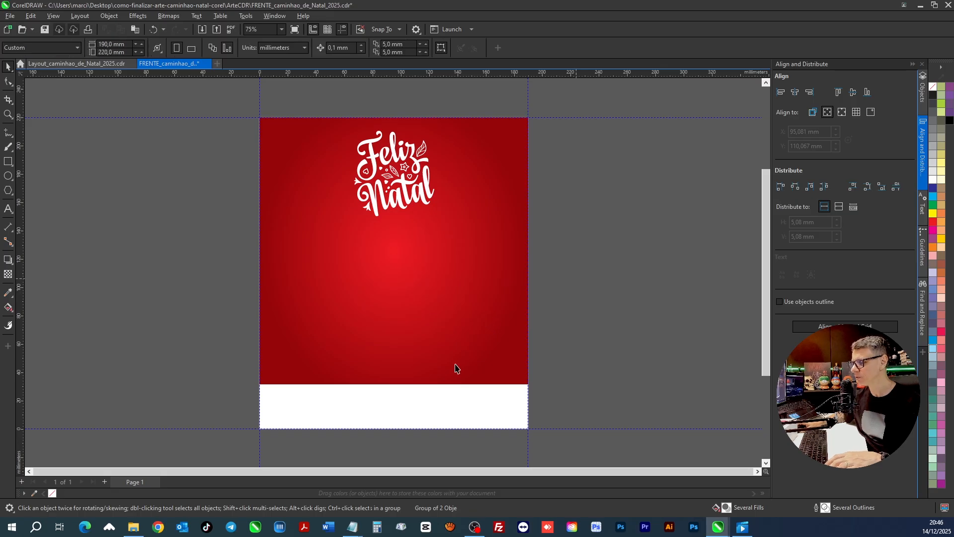
click(456, 364)
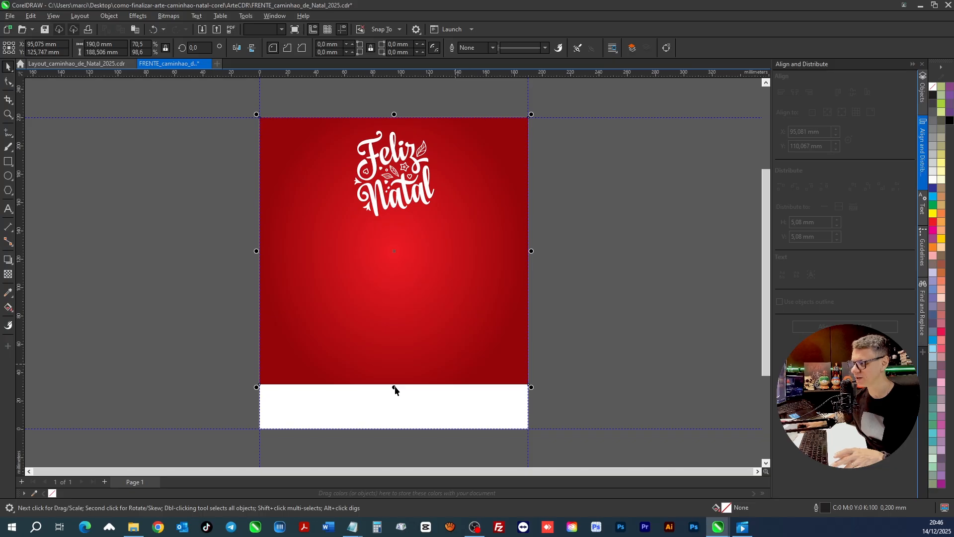
drag(395, 387, 395, 412)
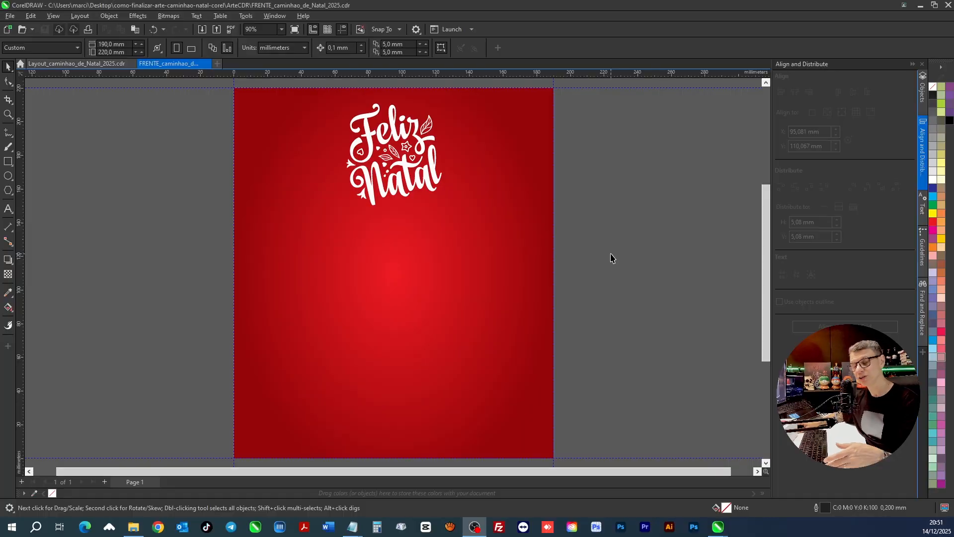
Step: Delete the front artwork from the 190 x 220 mm page and copy the Santa artwork from page 5 of the layout
key(ctrl+a)
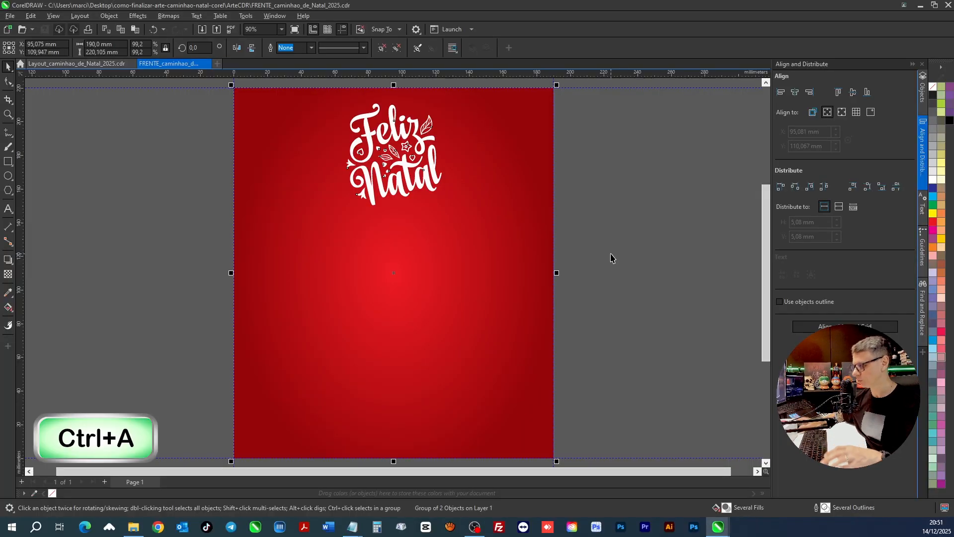
key(Delete)
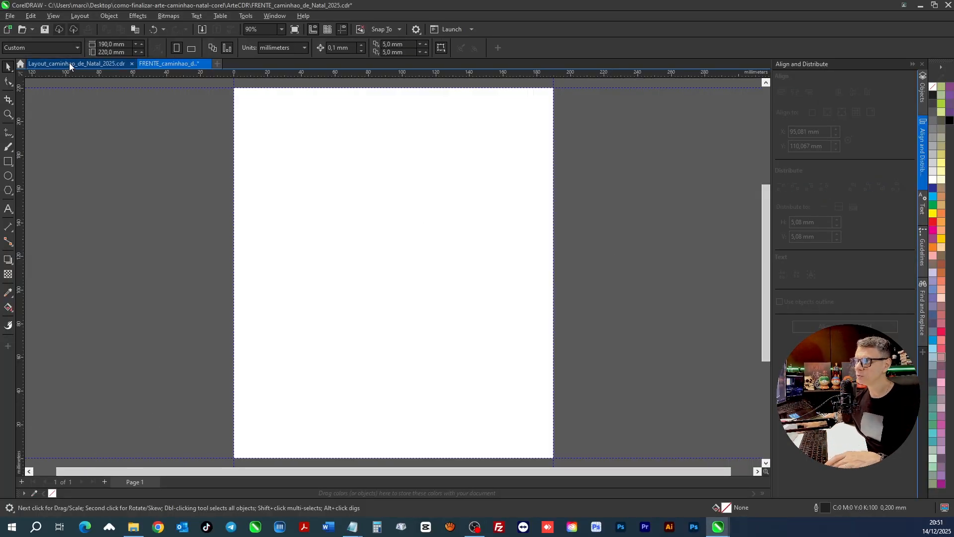
click(69, 66)
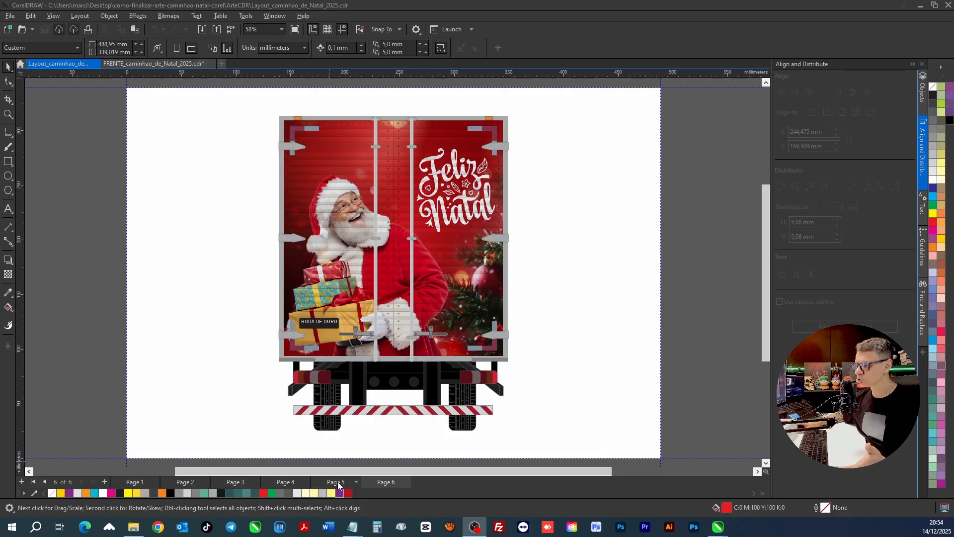
click(336, 482)
drag(538, 383, 274, 118)
Step: Paste the Santa artwork into the emptied page as a centered group and shrink it toward the page width
click(164, 64)
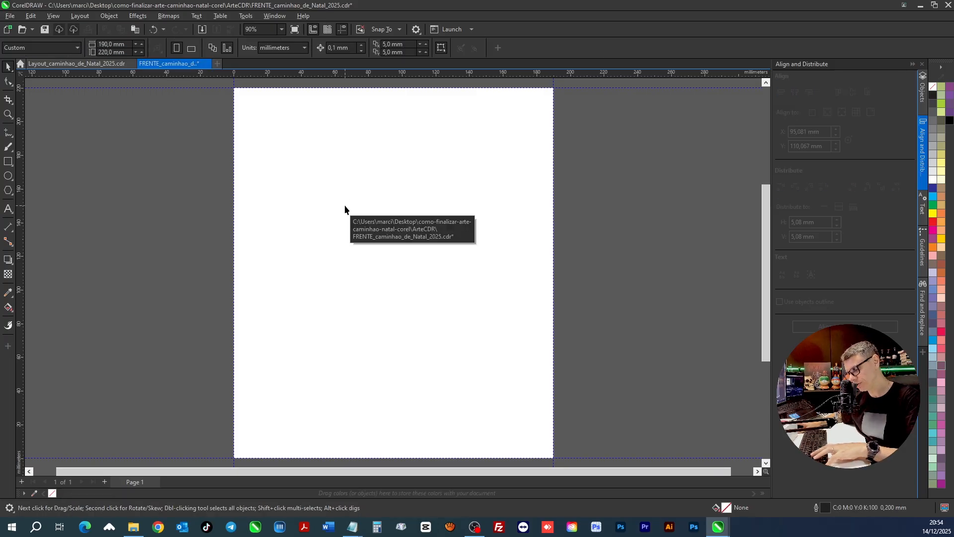
key(ctrl+v)
key(ctrl+g)
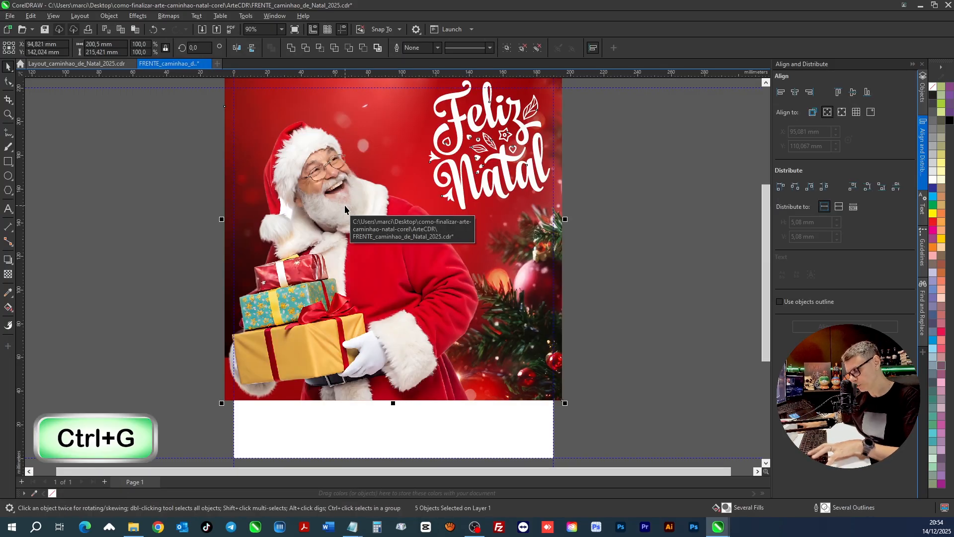
key(p)
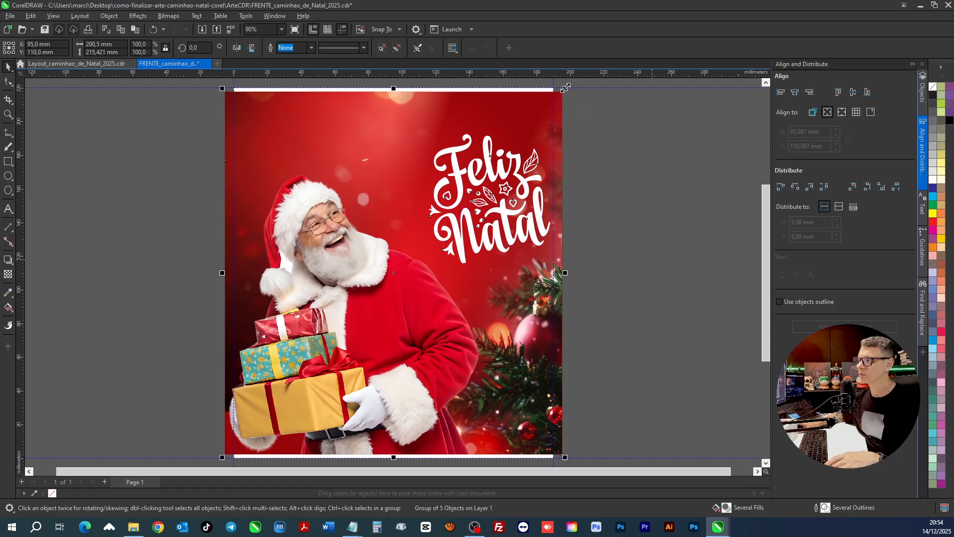
mouse_move(565, 88)
mouse_down()
mouse_move(557, 101)
mouse_move(554, 89)
mouse_up()
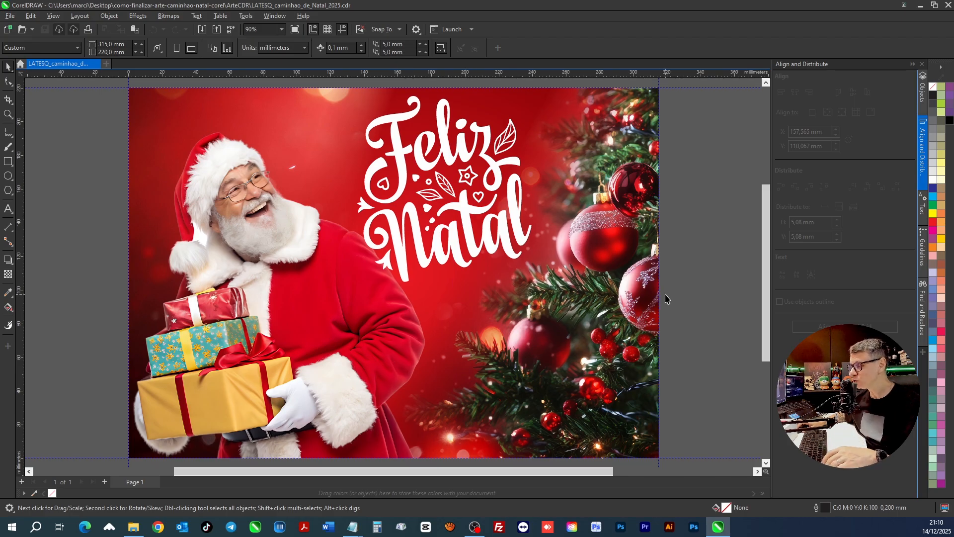
Step: Export the whole Santa artwork as the Photoshop PSD file LATESQ_caminhao_de_Natal_2025, using 300 dpi and CMYK color
key(ctrl+a)
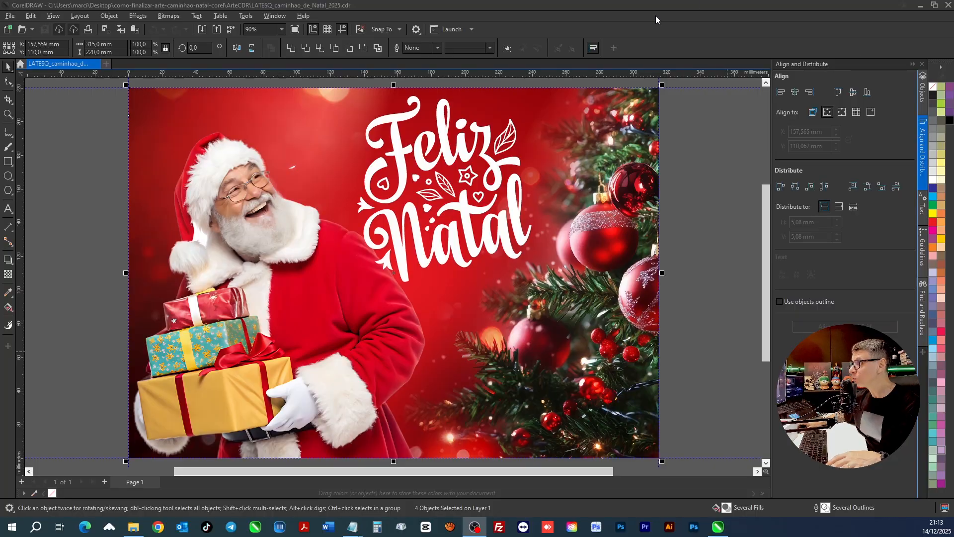
key(ctrl+e)
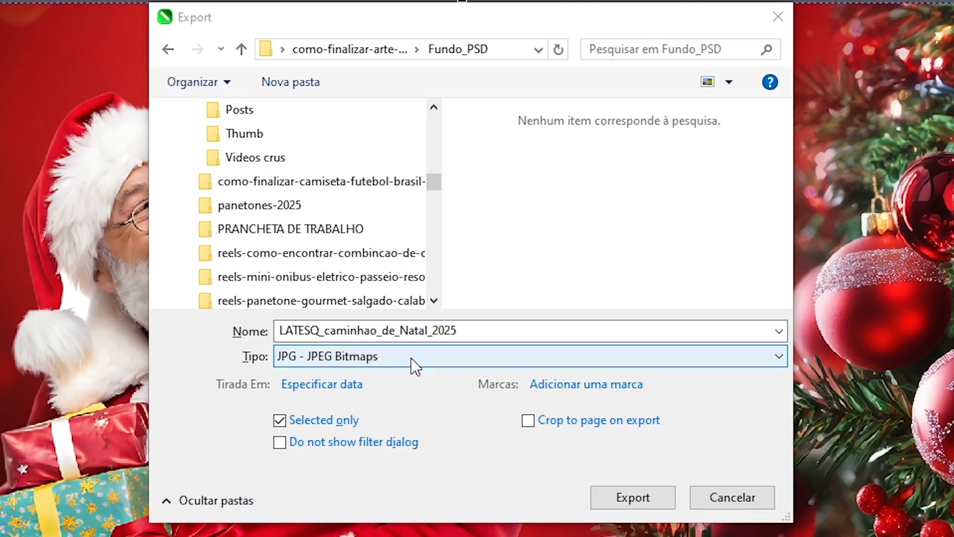
click(411, 358)
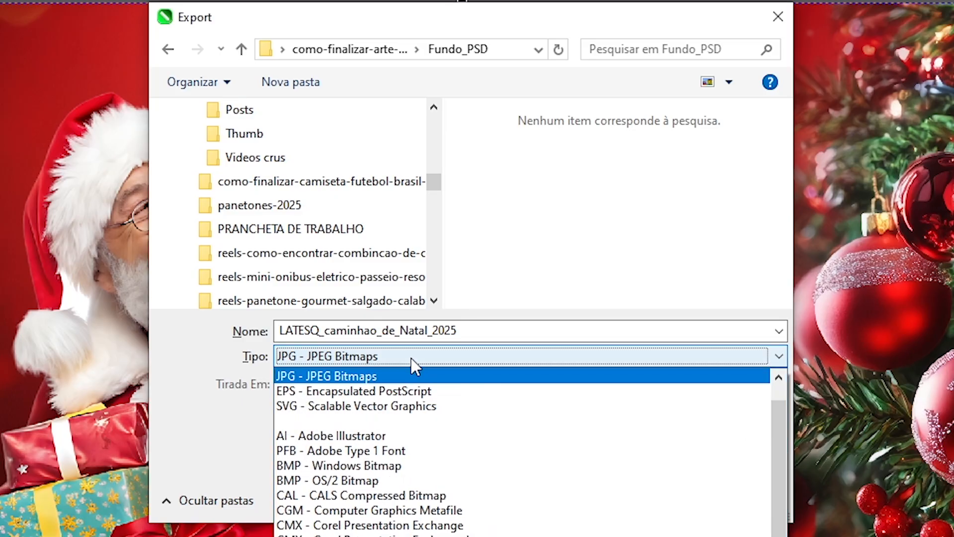
scroll(386, 391, up, 1)
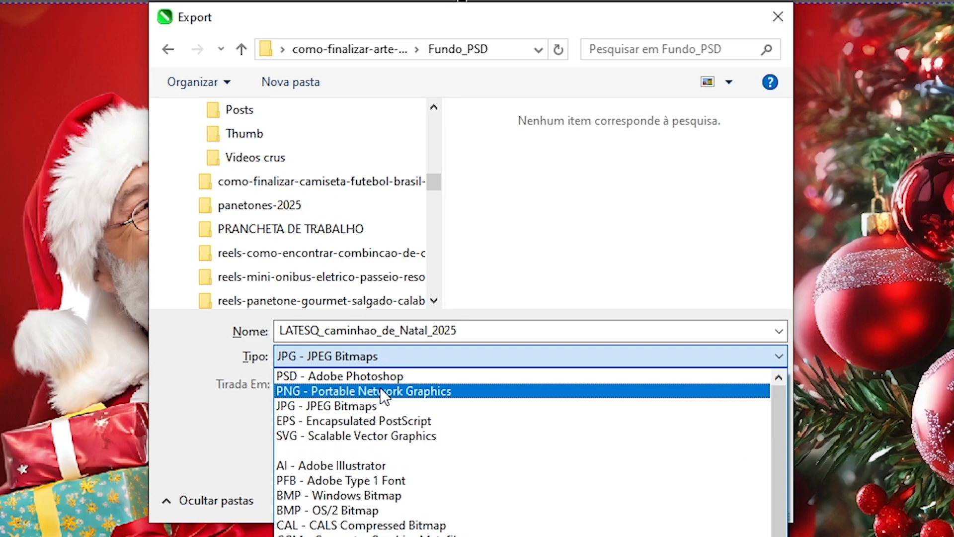
click(348, 376)
click(634, 496)
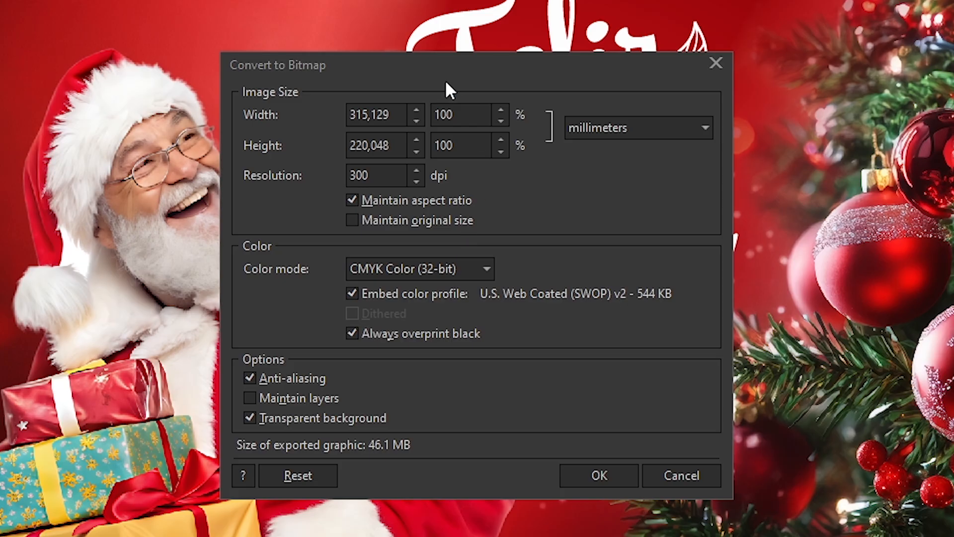
click(446, 69)
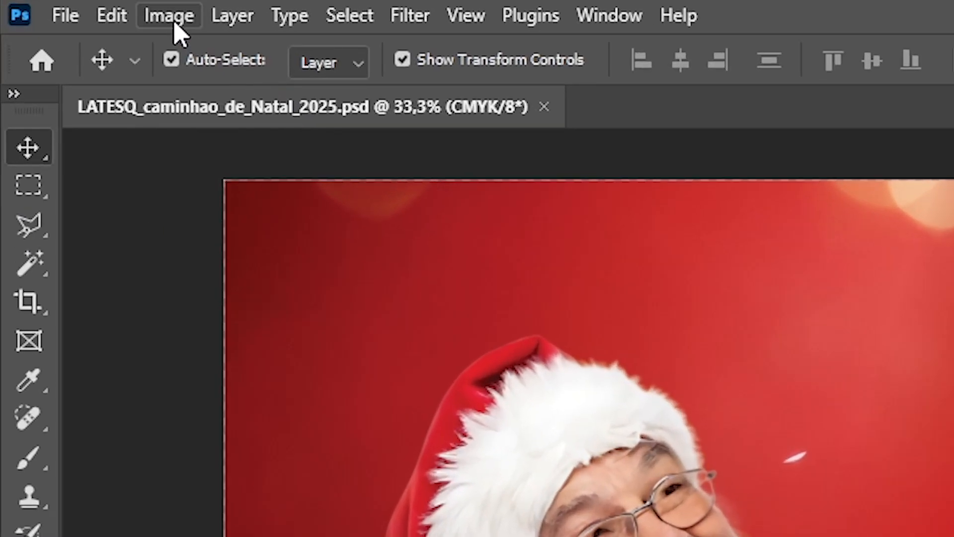
Step: In Photoshop, resize the exported PSD image to 7500 pixels wide, keeping its proportions and the 300 pixels/inch resolution
click(154, 15)
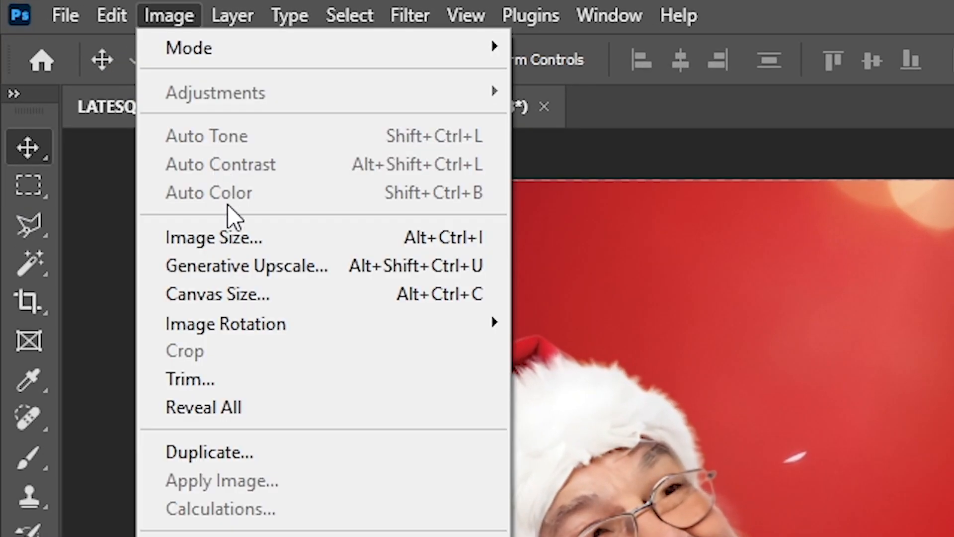
click(222, 243)
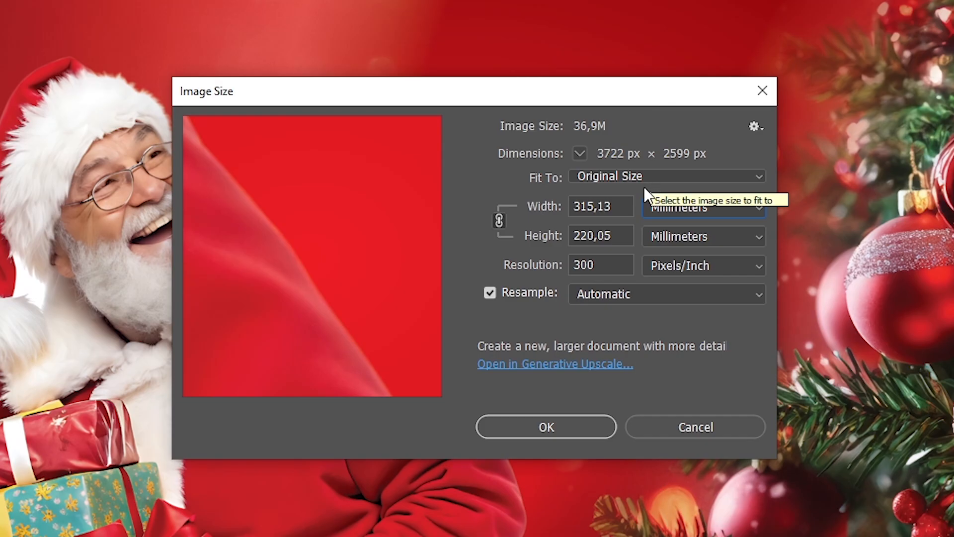
click(744, 207)
click(682, 243)
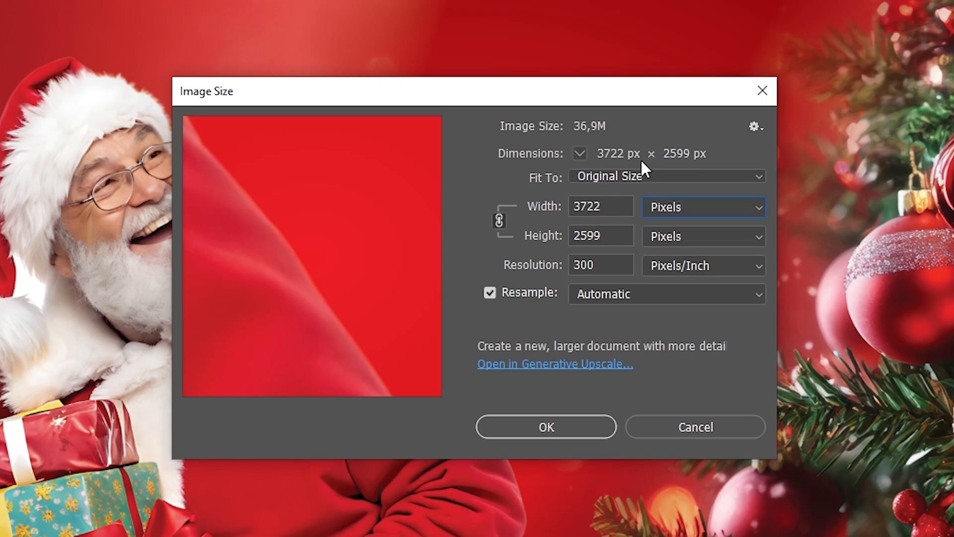
drag(610, 208, 575, 208)
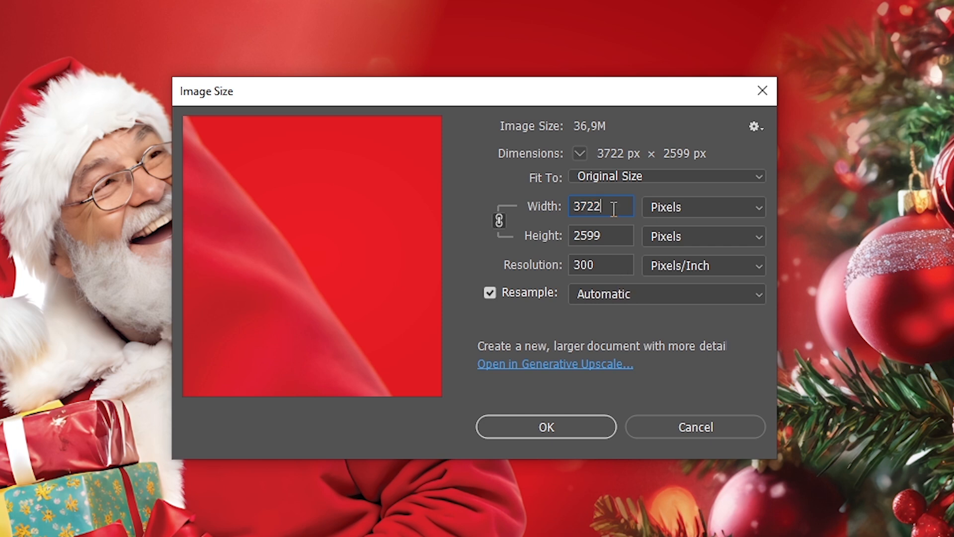
text(7500)
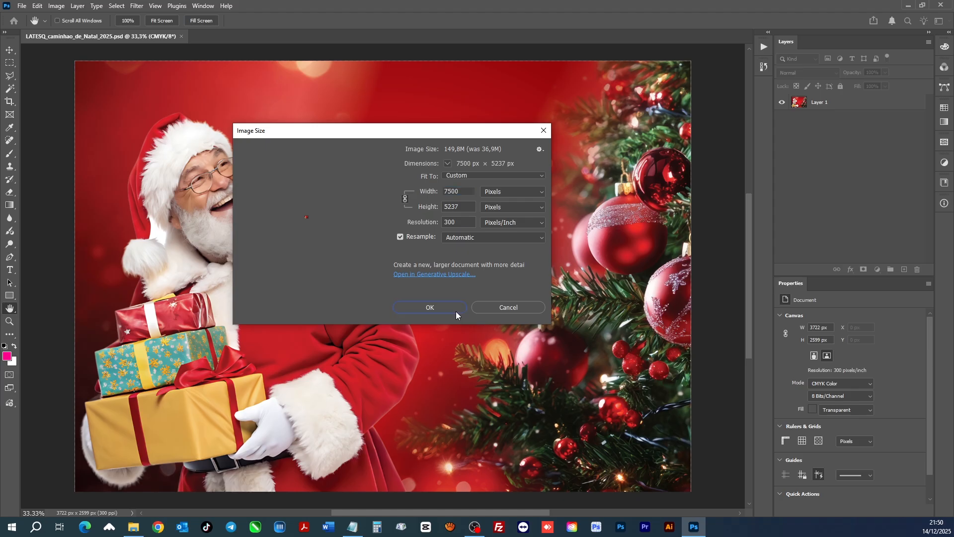
click(595, 433)
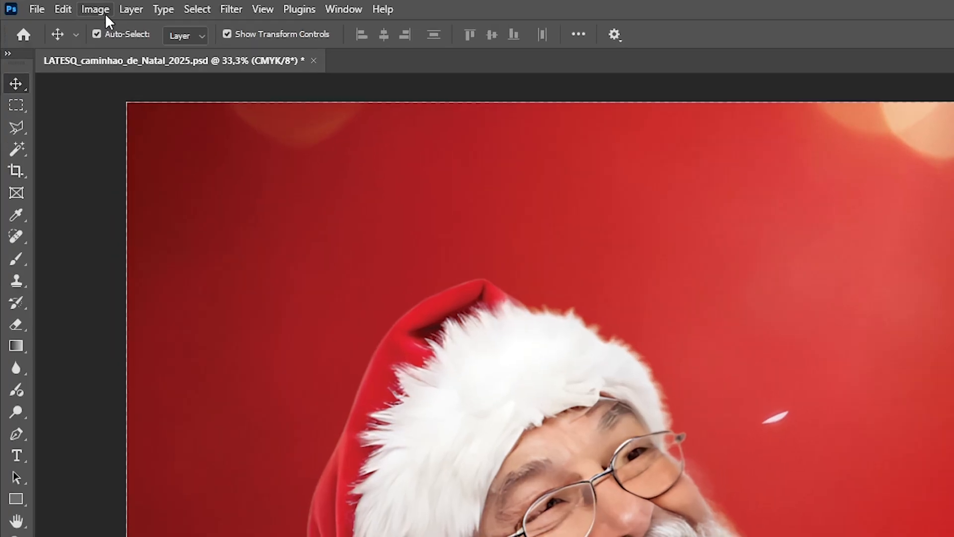
Step: Reopen the image size settings and switch the width and height units to millimeters to check the enlarged artwork's physical size
click(56, 5)
click(210, 233)
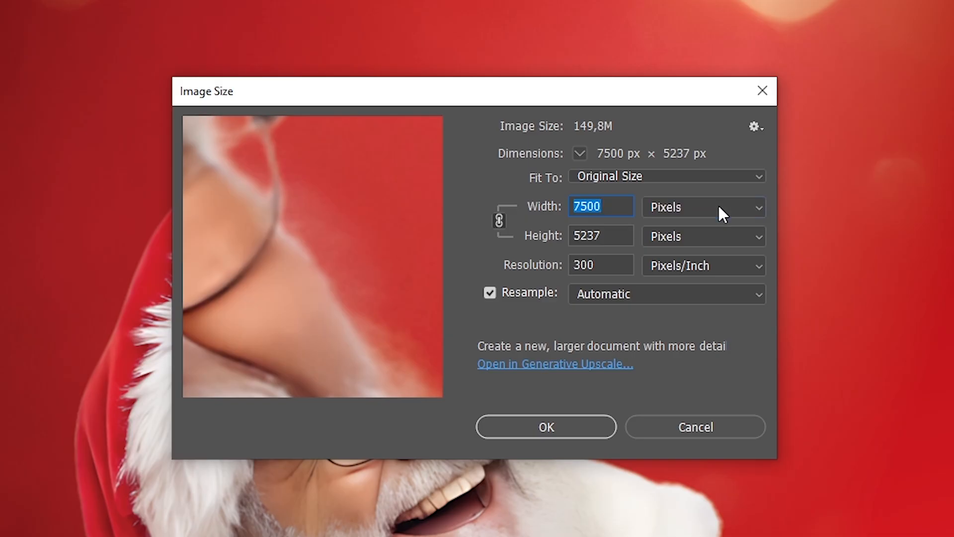
click(719, 207)
click(681, 290)
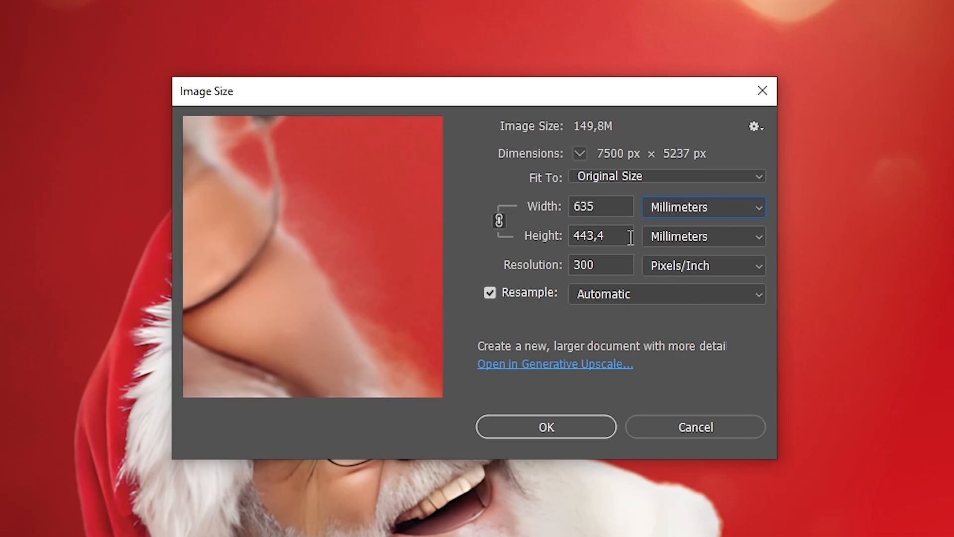